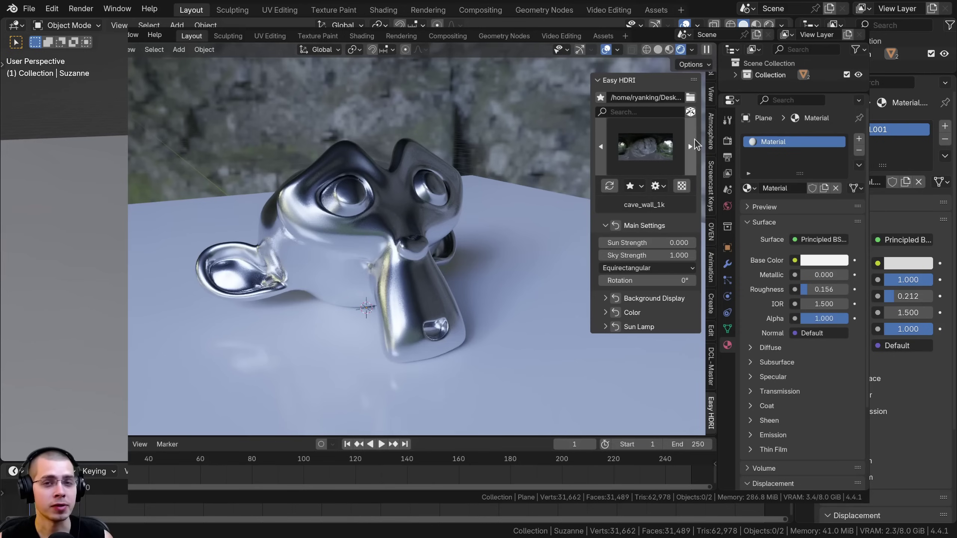
Step forward through the Easy HDRI environments from cave_wall_1k to round_platform_1k.
click(688, 141)
click(693, 153)
click(694, 152)
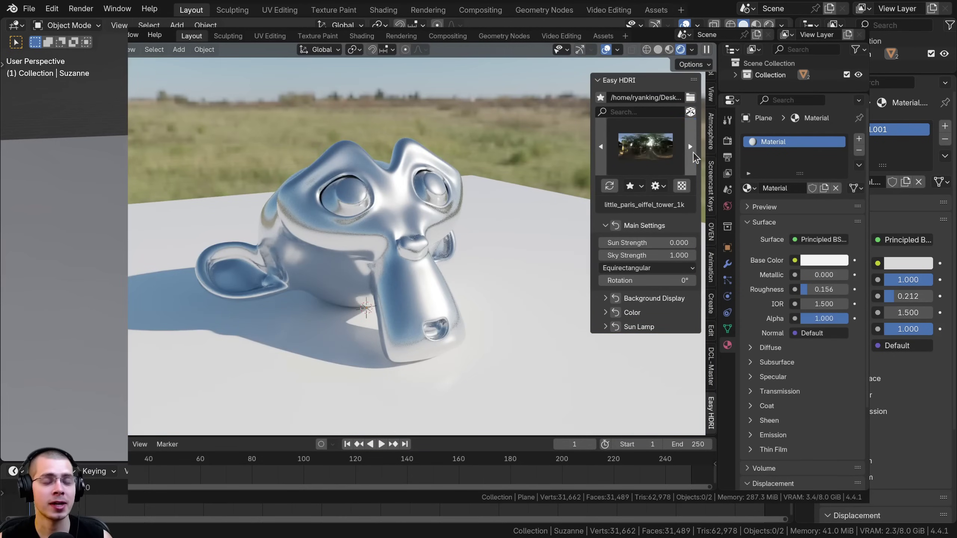
click(688, 141)
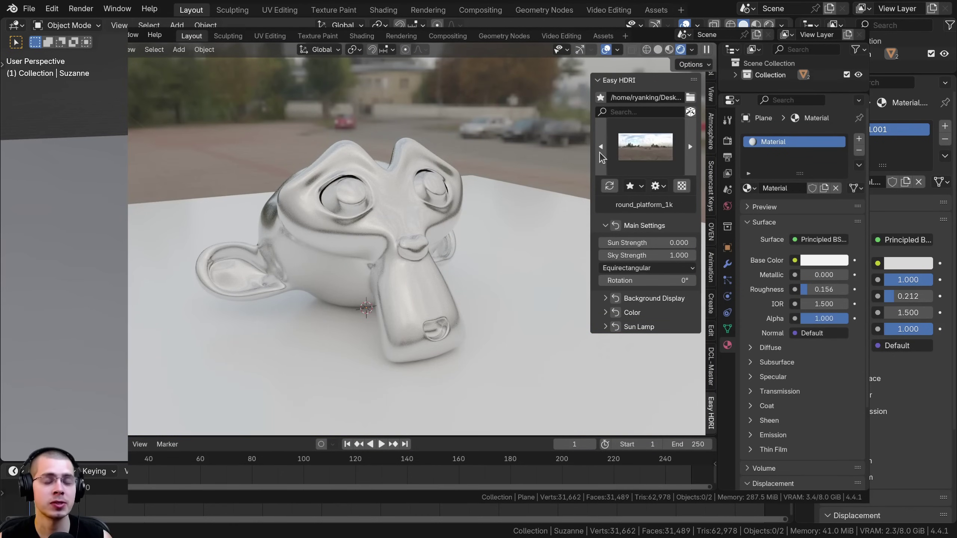
Browse the full HDRI thumbnail gallery and apply the dark studio_small environment further down the list.
click(655, 133)
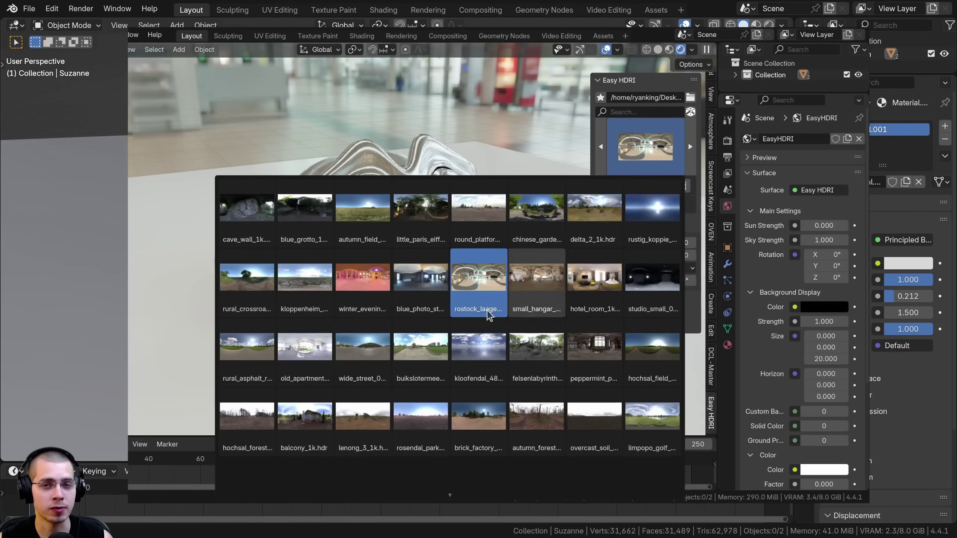
mouse_move(454, 495)
scroll(454, 186, up, 1)
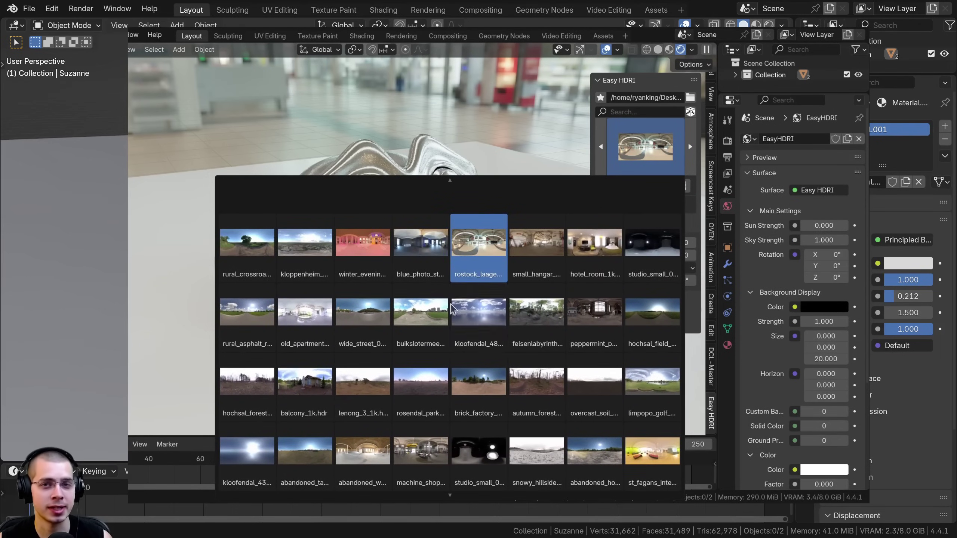
scroll(454, 187, down, 1)
click(477, 406)
Apply the peppermint_powerplant_1k HDRI and rotate the environment to about 235.5°.
click(643, 149)
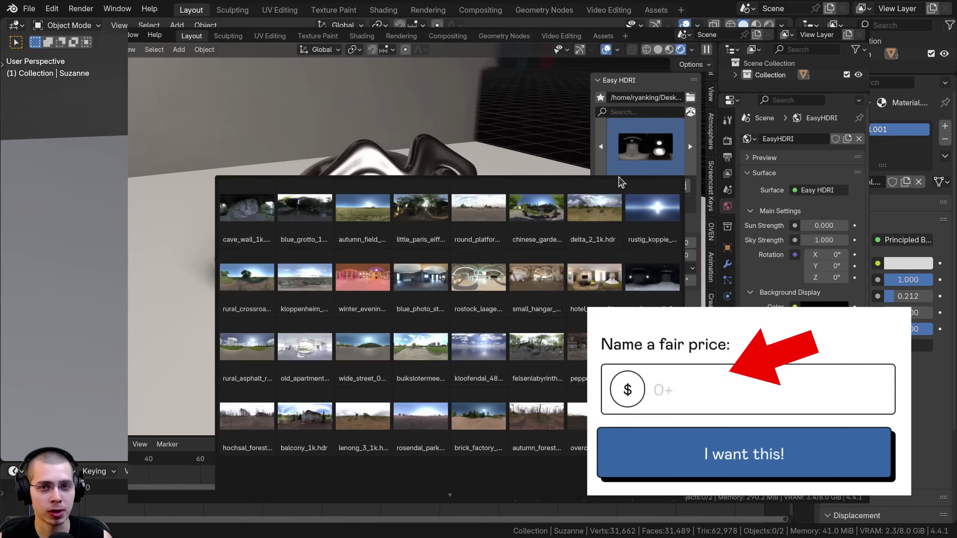
click(410, 276)
middle_drag(408, 273, 301, 275)
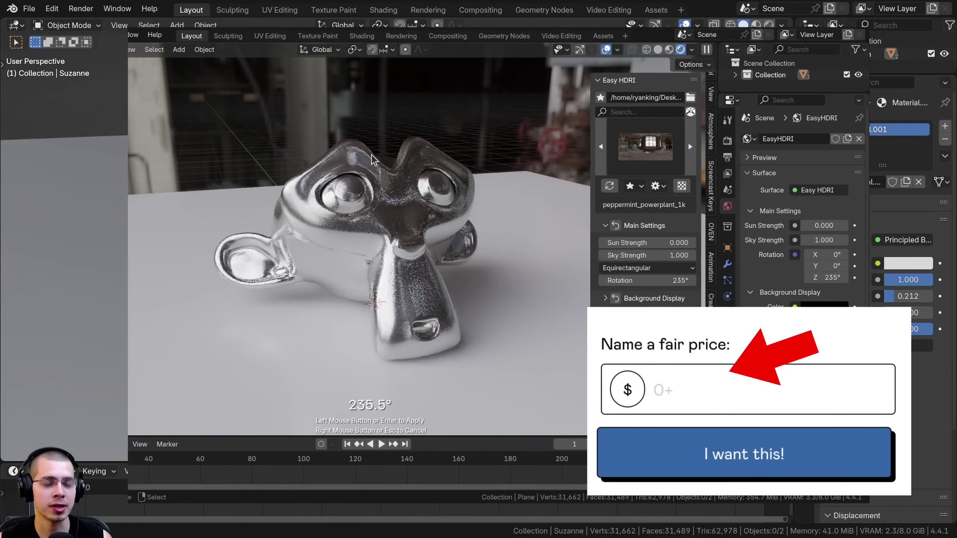
click(373, 158)
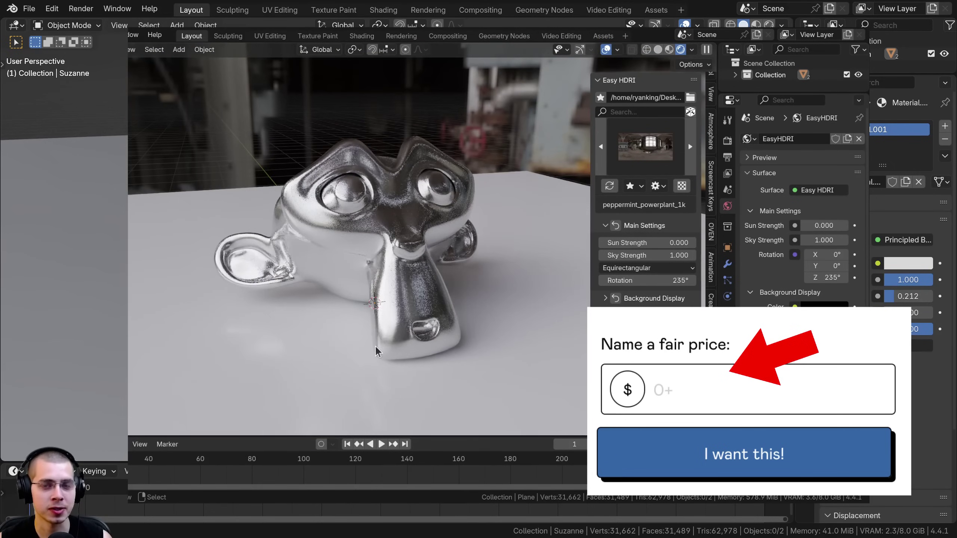
Switch the environment to the studio_small HDRI in the second row of the gallery.
click(669, 149)
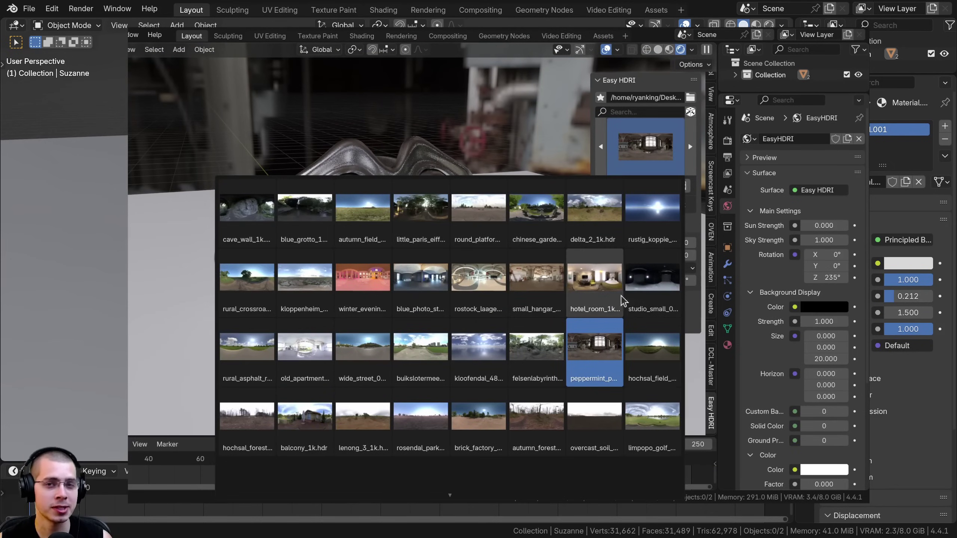
click(653, 292)
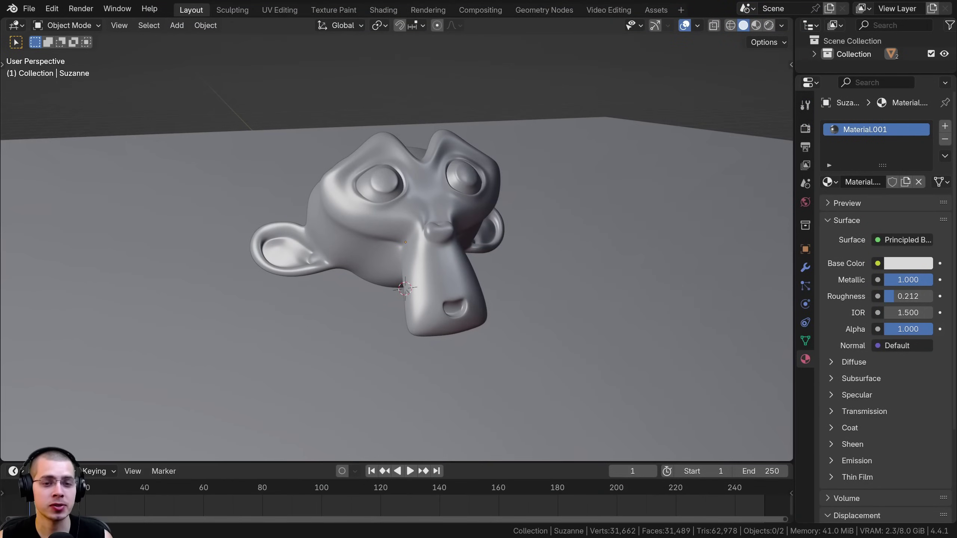
Install the EasyHDRI-2.1.0.zip add-on from disk with Overwrite and Enable on Install turned on.
drag(0, 264, 344, 194)
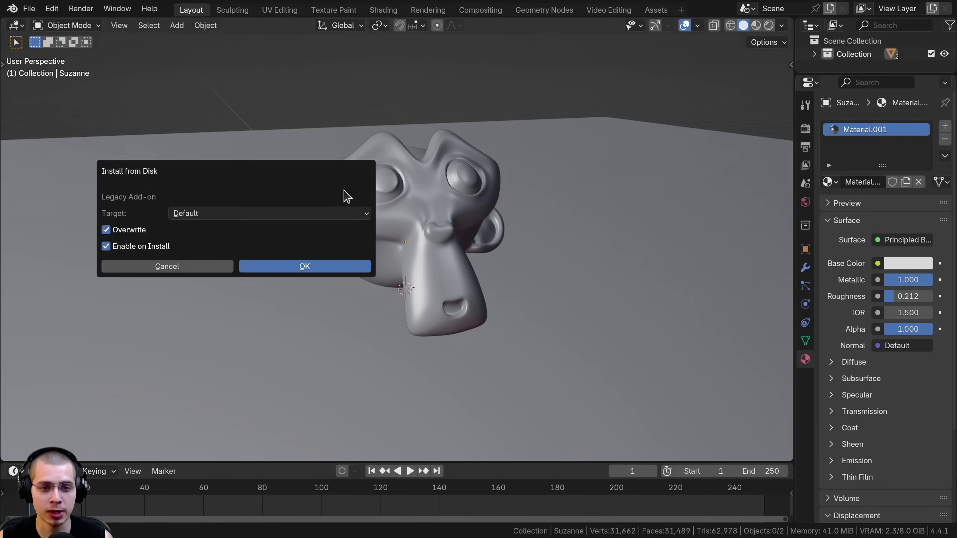
click(317, 265)
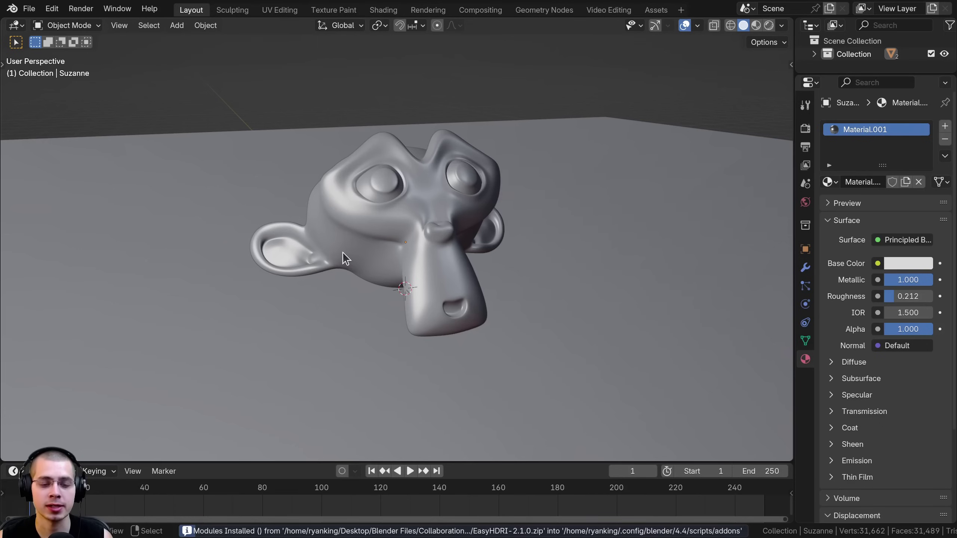
Find the Easy HDRI add-on in the preferences by searching for "easy" and make sure it is enabled.
click(52, 15)
click(85, 177)
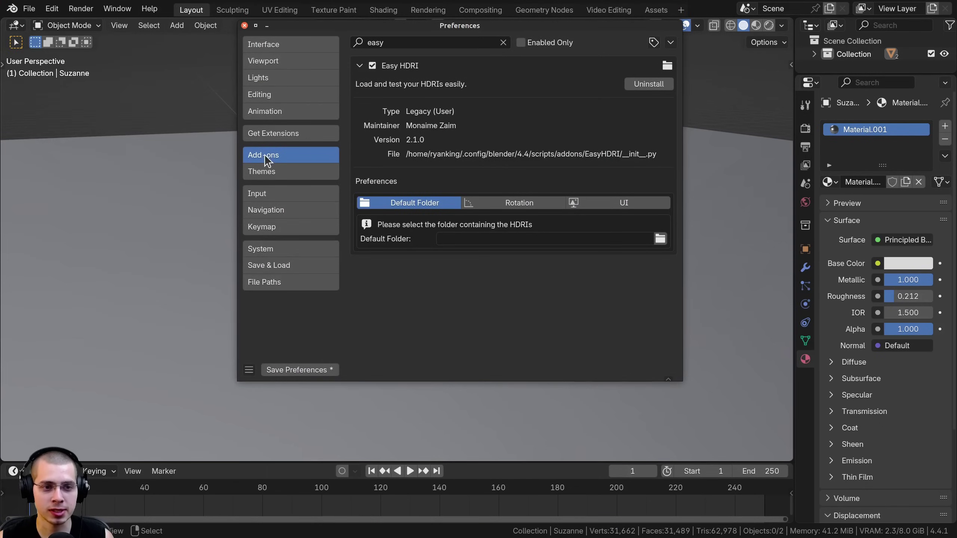
click(377, 42)
text(easy)
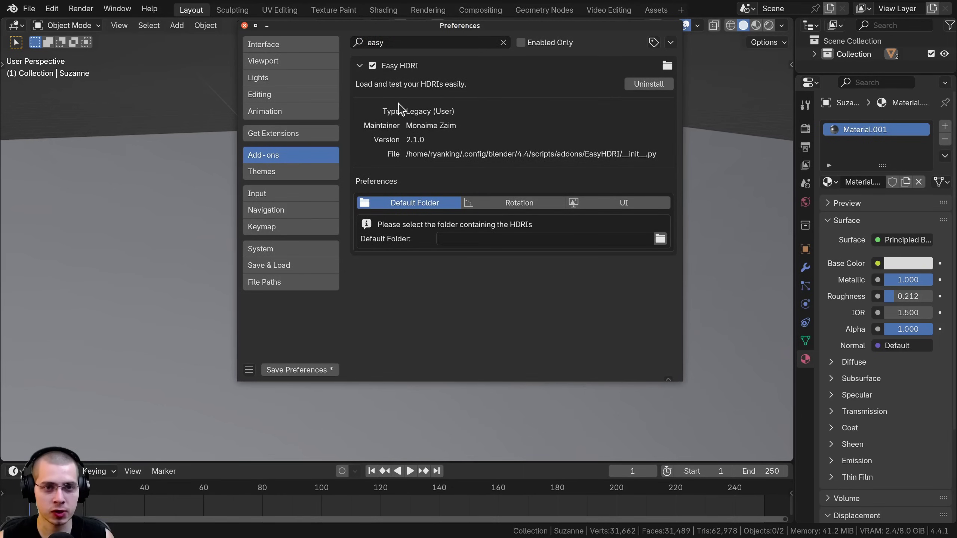
click(372, 65)
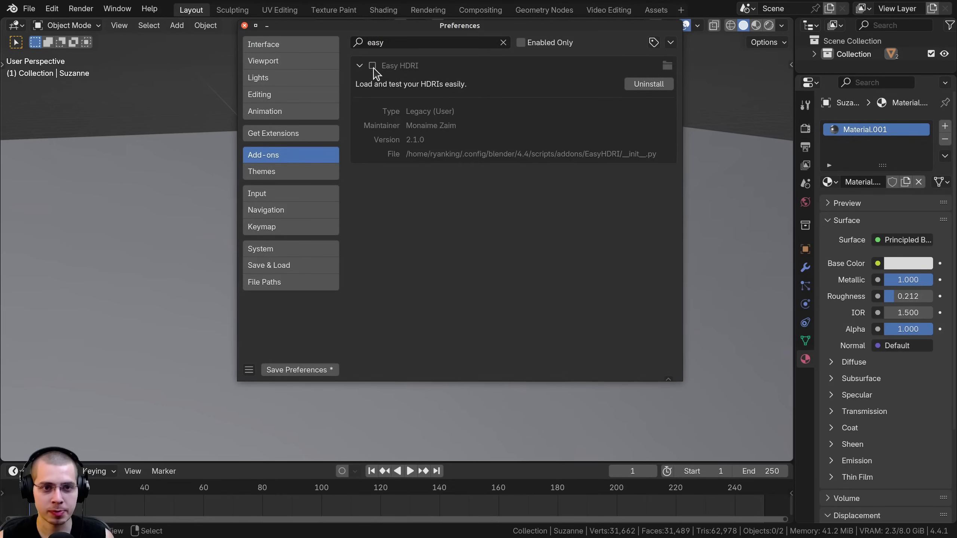
click(372, 66)
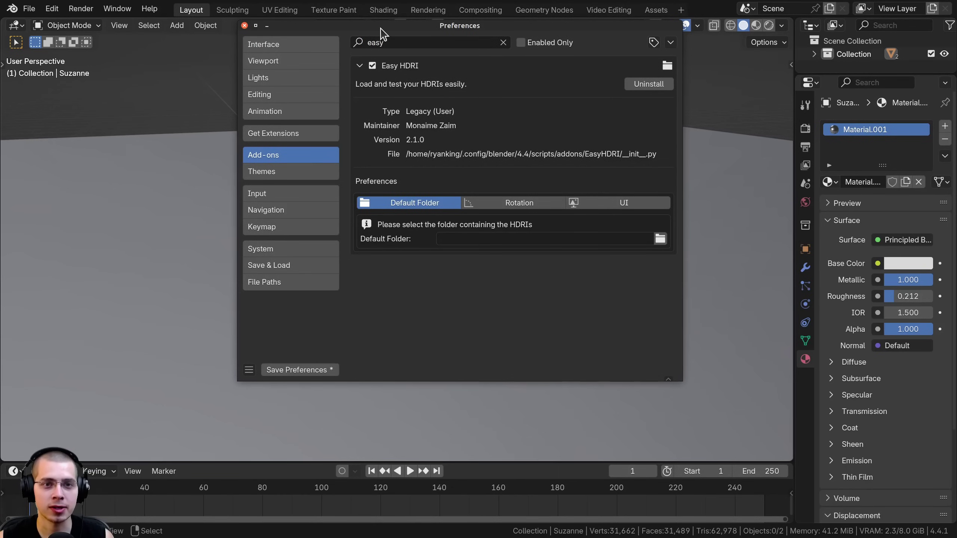
click(310, 376)
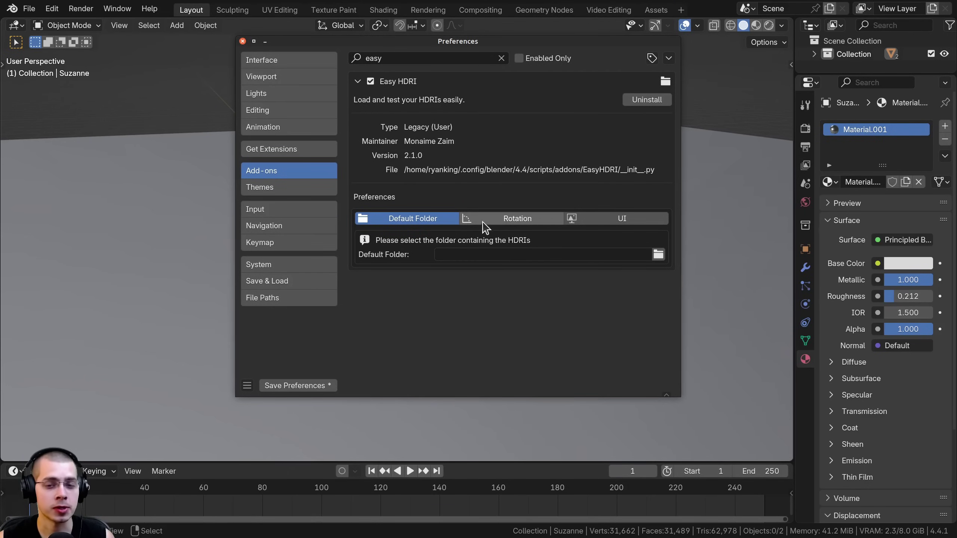
Set the Easy HDRI default folder to the 1K folder inside Poly Haven HDRI.
click(659, 255)
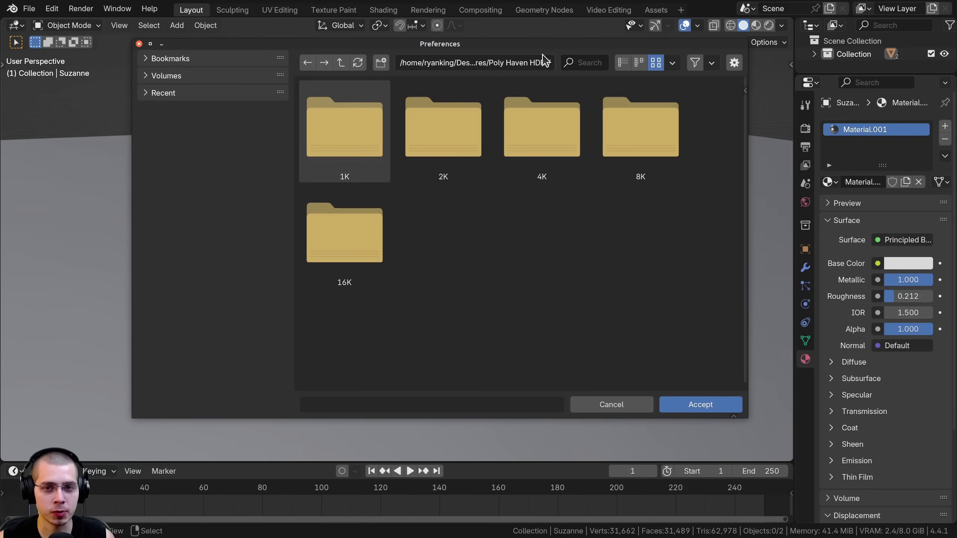
double_click(338, 124)
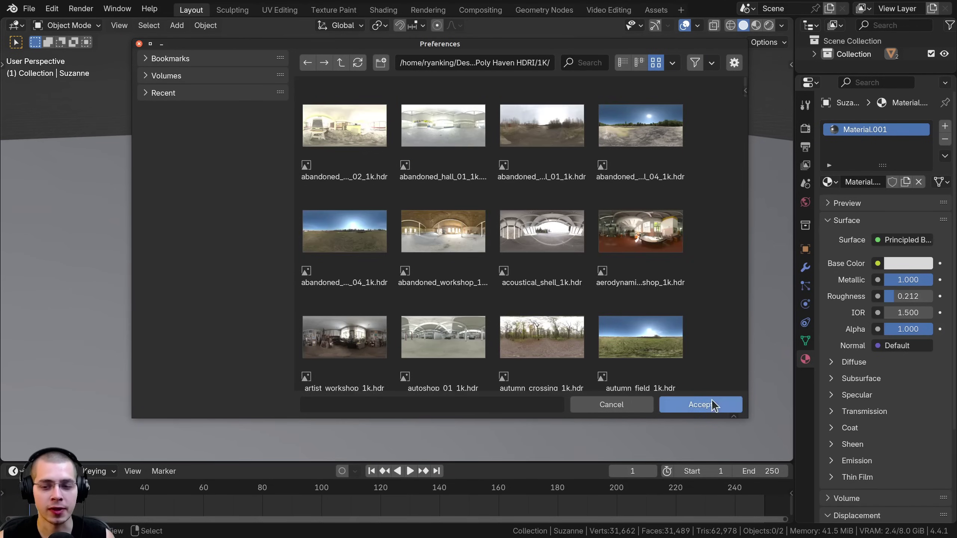
scroll(746, 177, down, 10)
scroll(744, 163, up, 3)
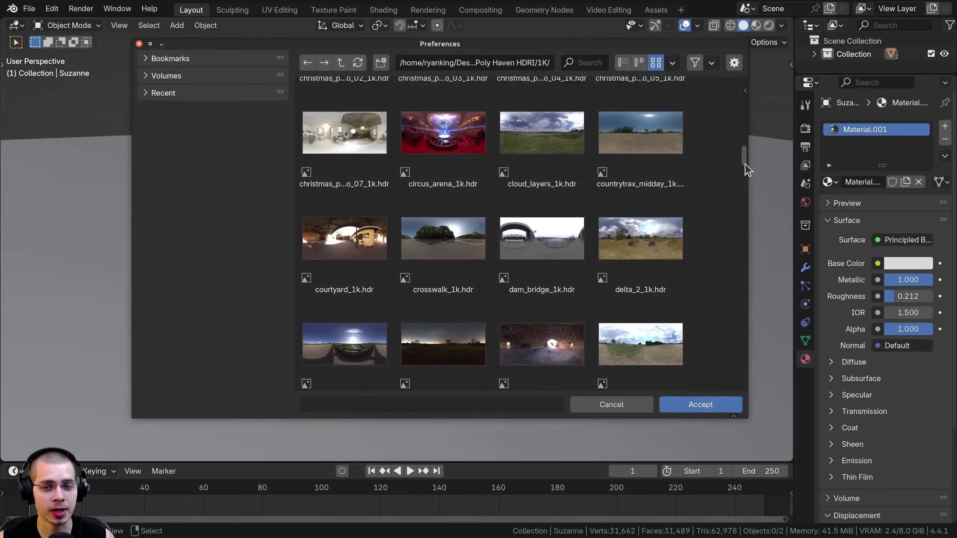
drag(747, 166, 743, 91)
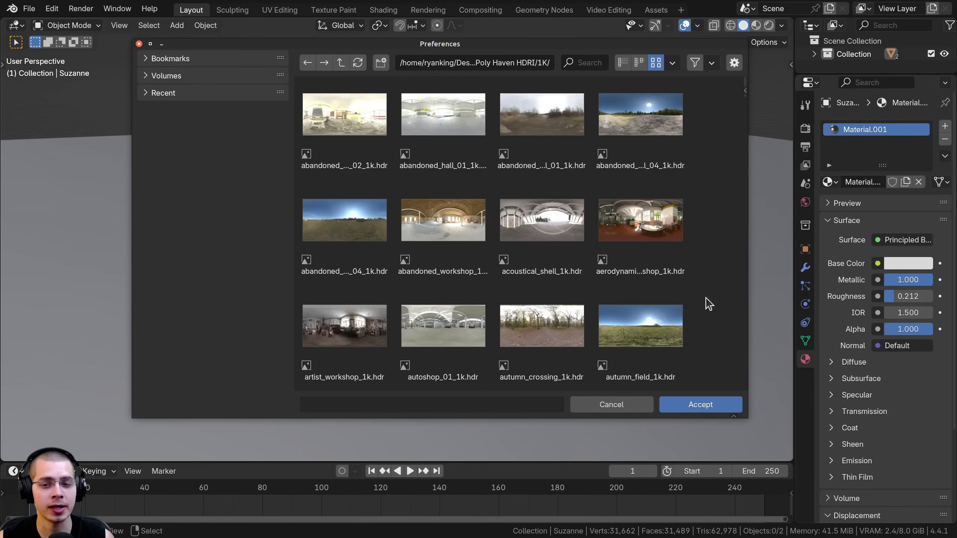
click(697, 406)
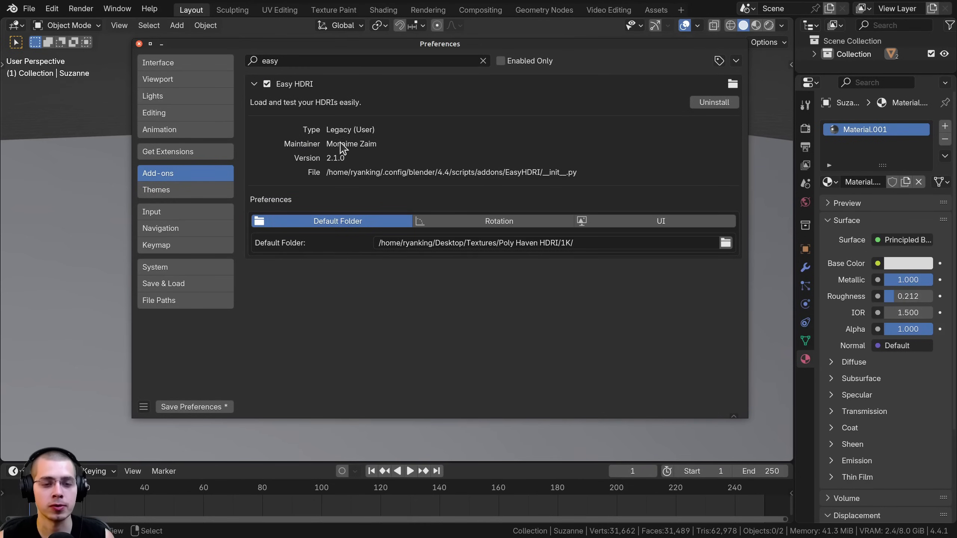
Review the add-on's Rotation settings and hotkey, and its UI settings including the Add-on Location choices.
click(479, 225)
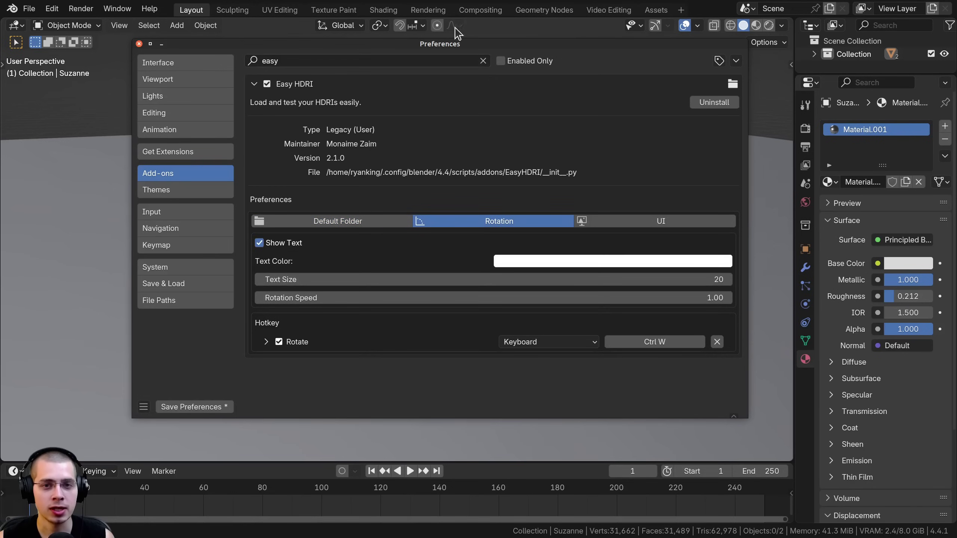
drag(461, 43, 457, 30)
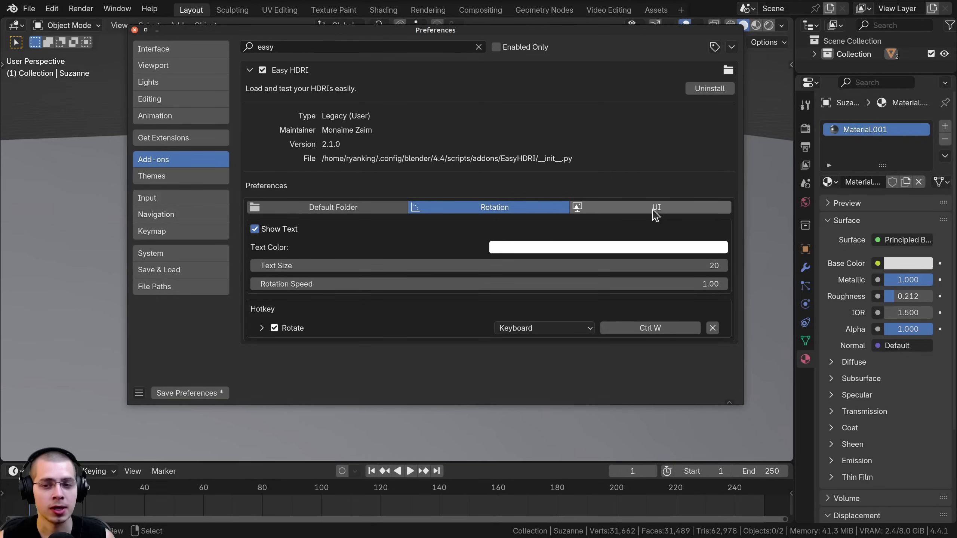
click(656, 209)
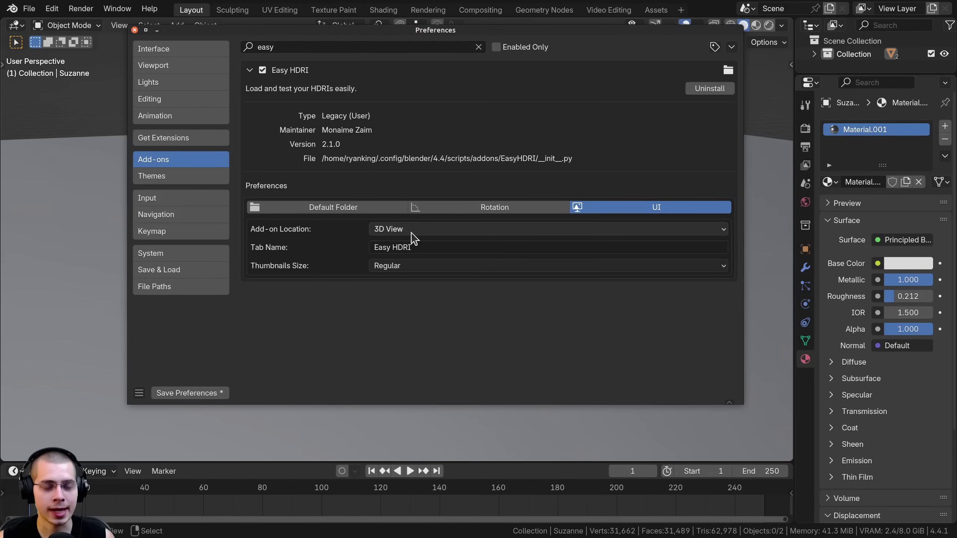
click(413, 230)
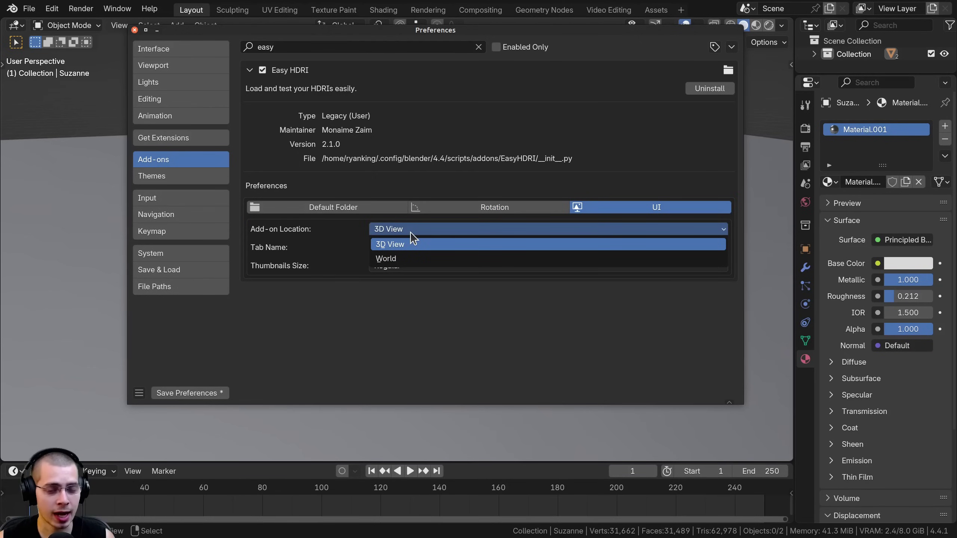
click(411, 234)
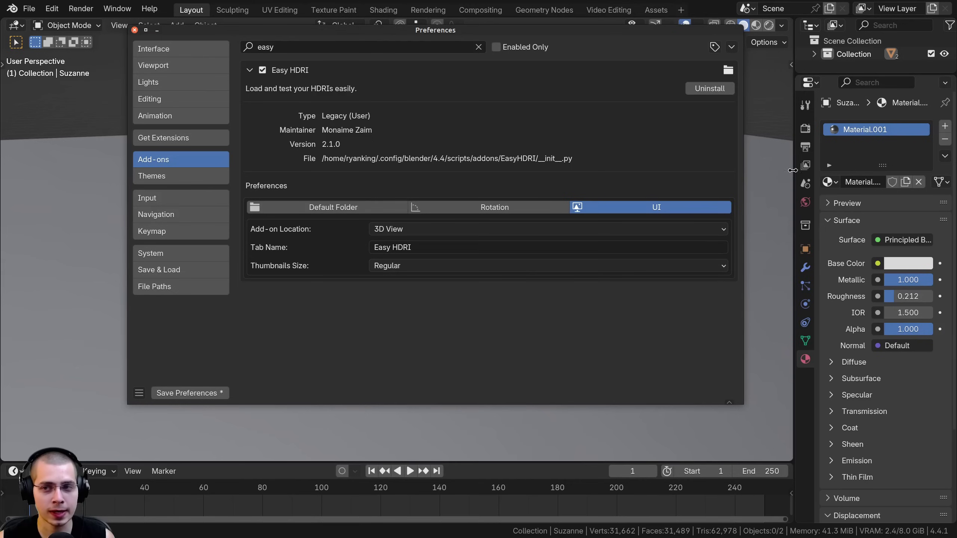
Try World as the Add-on Location and set it back to 3D View.
click(385, 230)
click(385, 259)
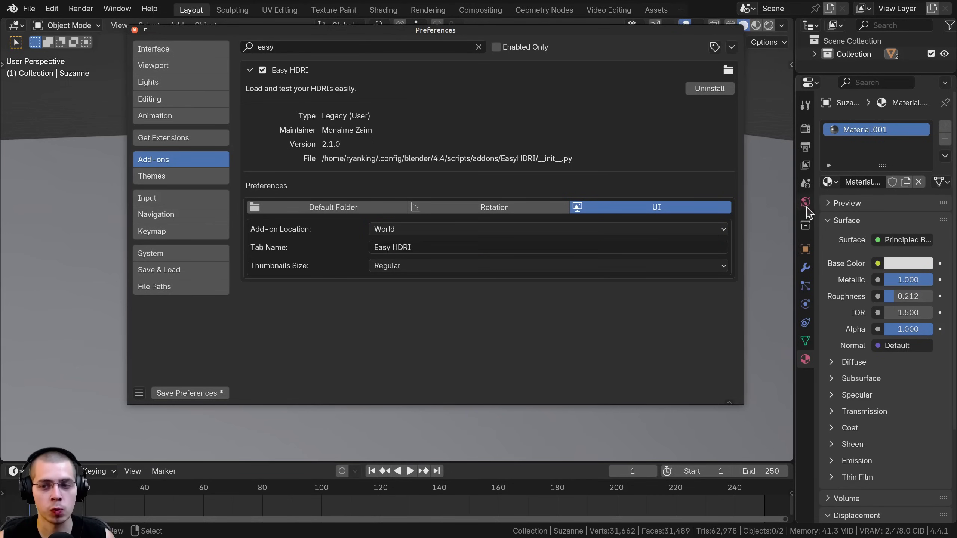
click(400, 228)
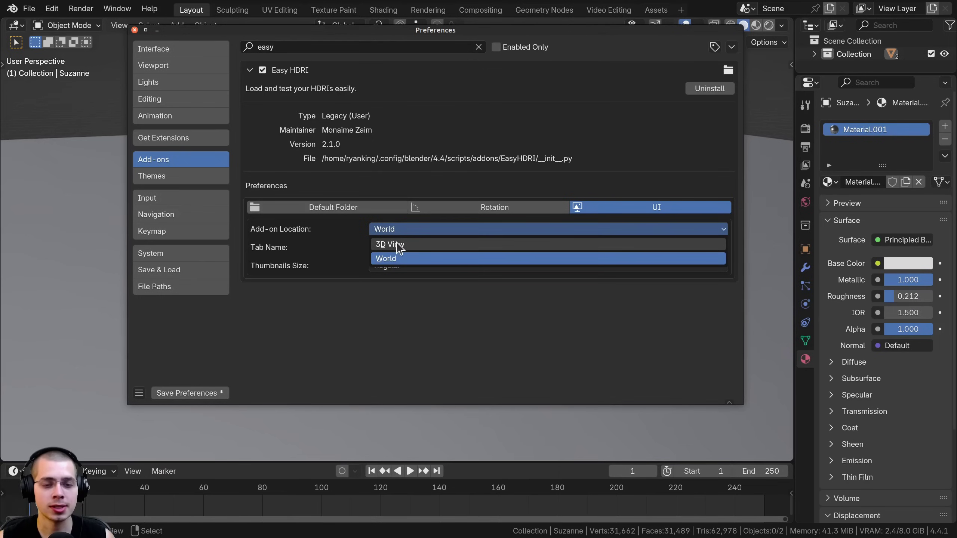
click(401, 245)
click(392, 229)
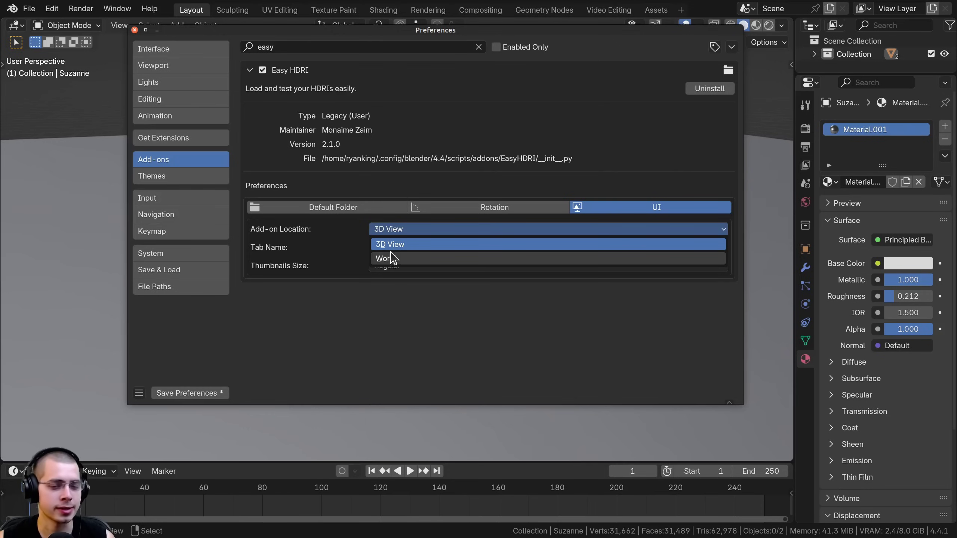
click(392, 244)
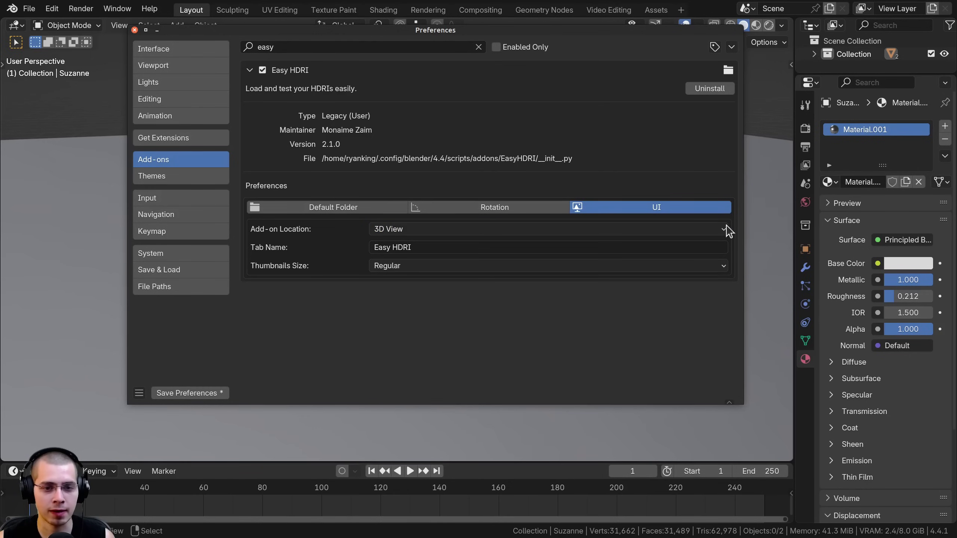
Save the preferences with the Easy HDRI default folder in place and close the Preferences window.
click(396, 266)
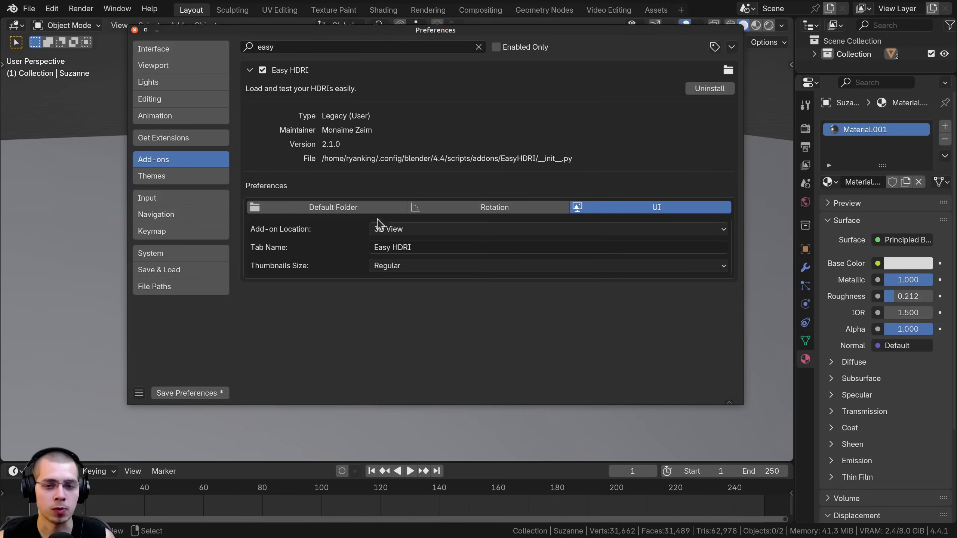
click(186, 393)
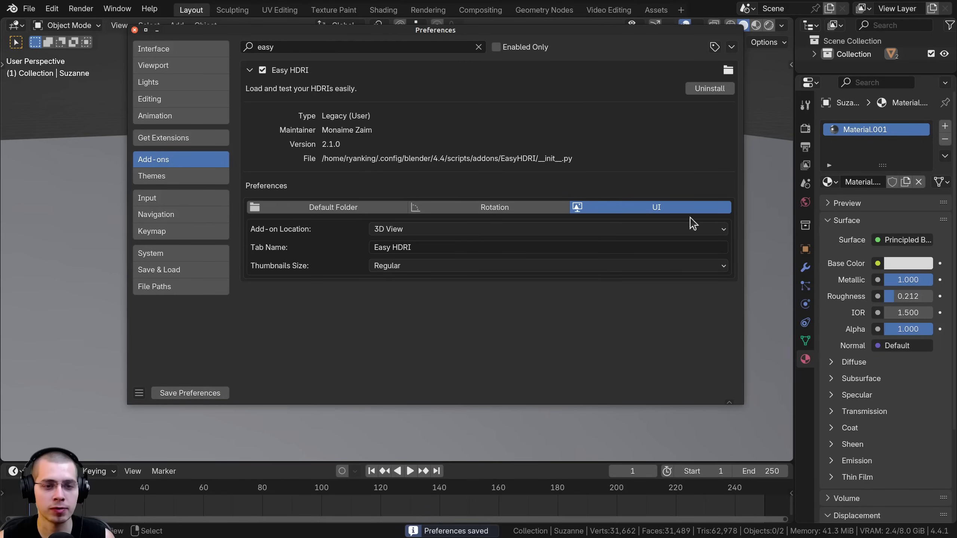
click(304, 211)
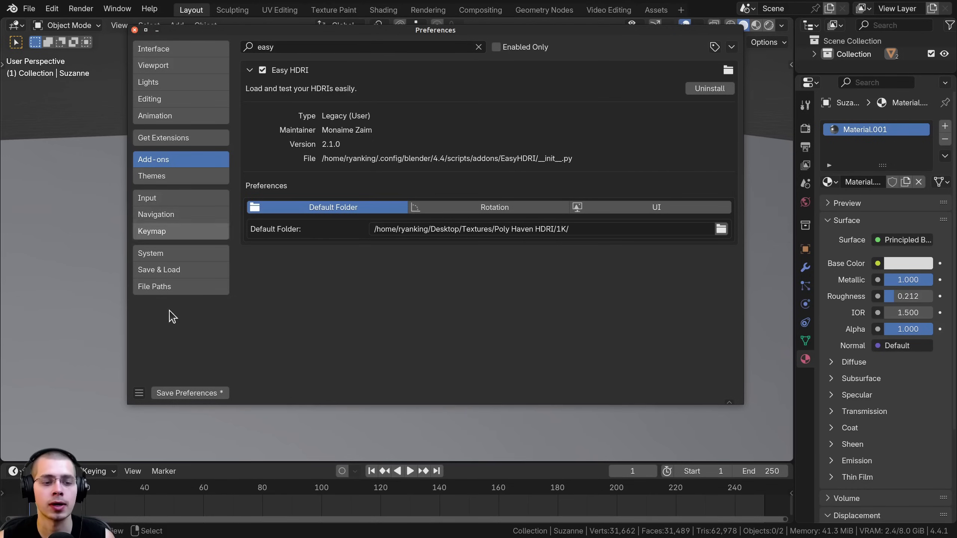
click(186, 393)
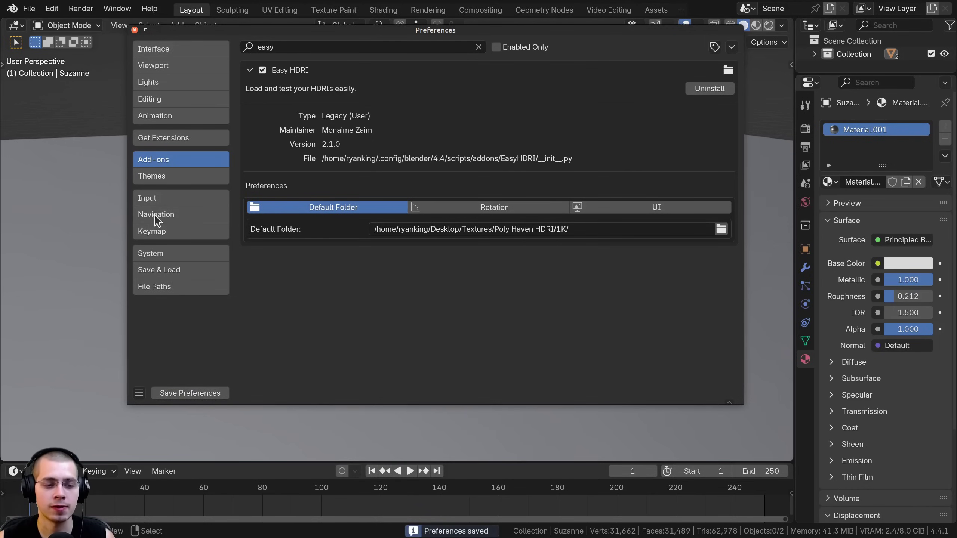
click(134, 30)
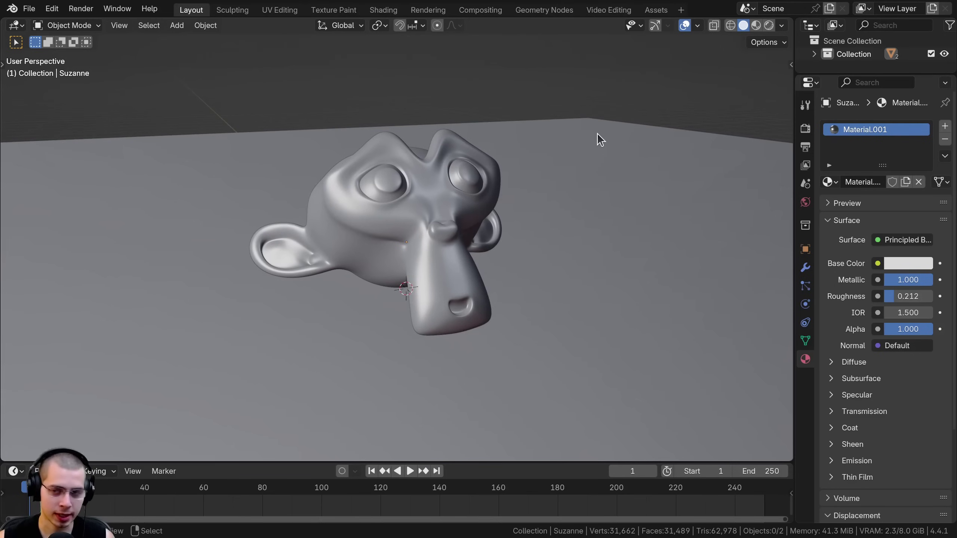
Show the Easy HDRI panel in the 3D viewport, display the World properties and slightly widen the properties area.
key(n)
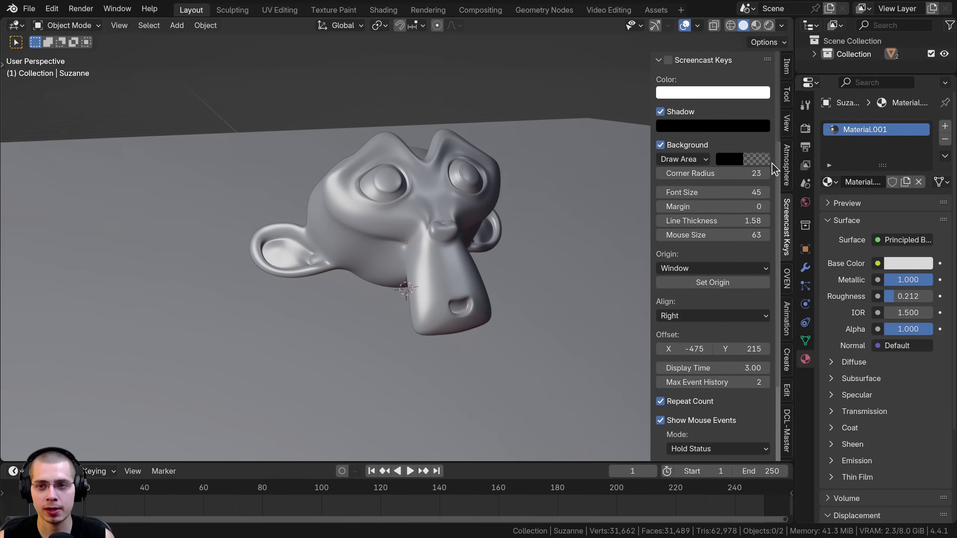
scroll(789, 252, down, 3)
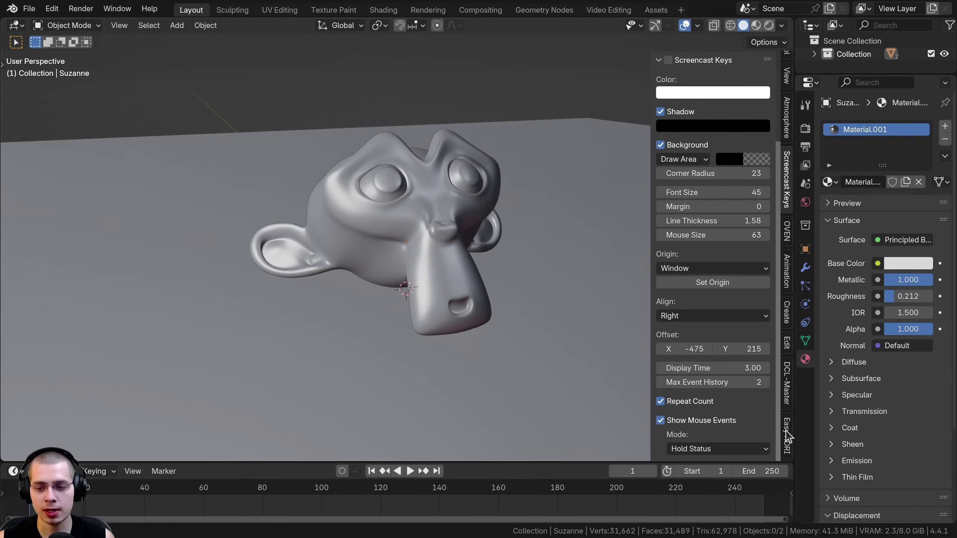
click(787, 436)
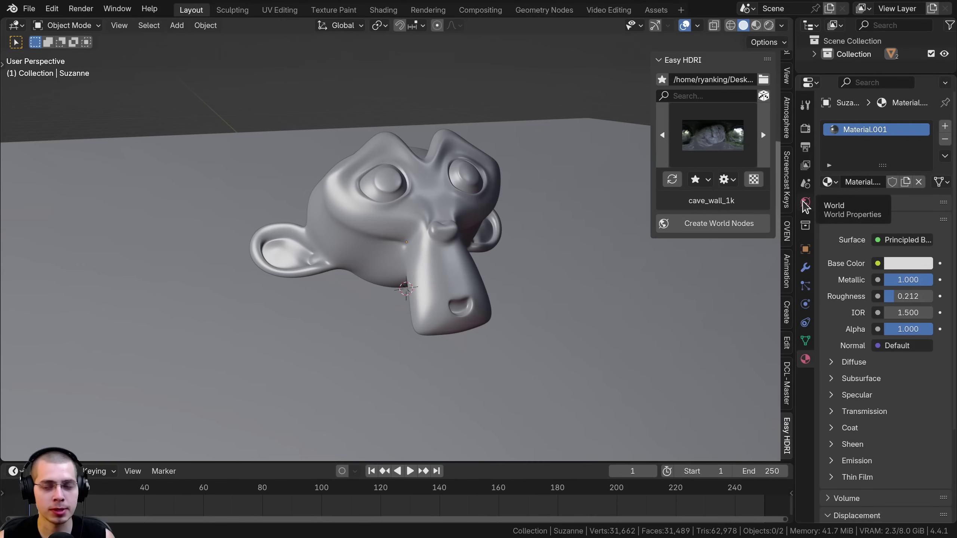
click(805, 204)
drag(794, 259, 784, 258)
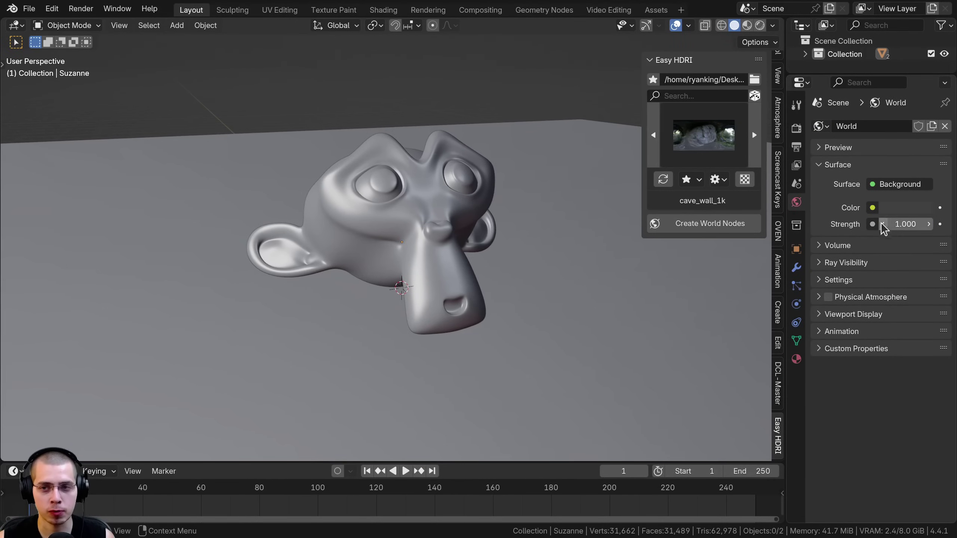
Browse the Easy HDRI preview thumbnails and choose the rostock_laage_airport_1k environment.
click(701, 135)
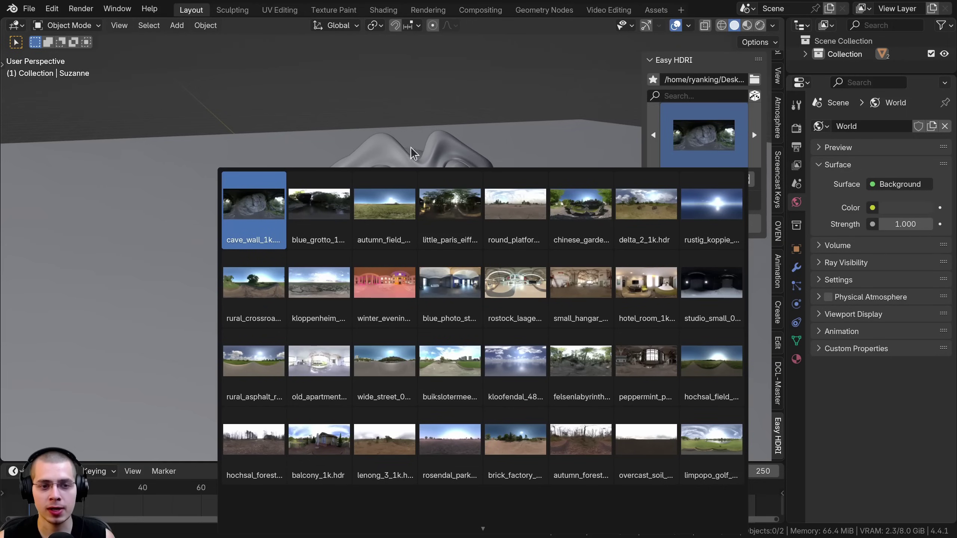
scroll(439, 417, down, 2)
scroll(444, 536, down, 4)
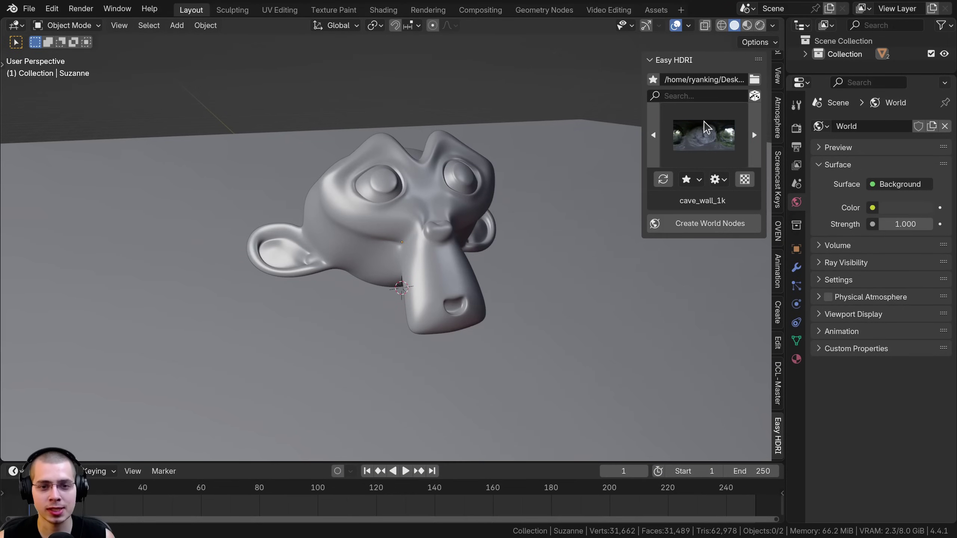
click(689, 139)
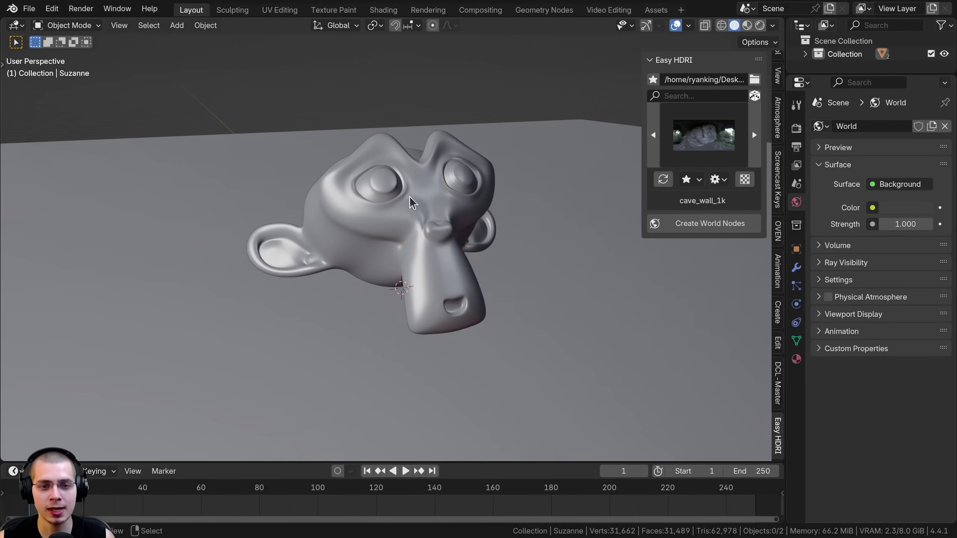
click(685, 137)
click(539, 260)
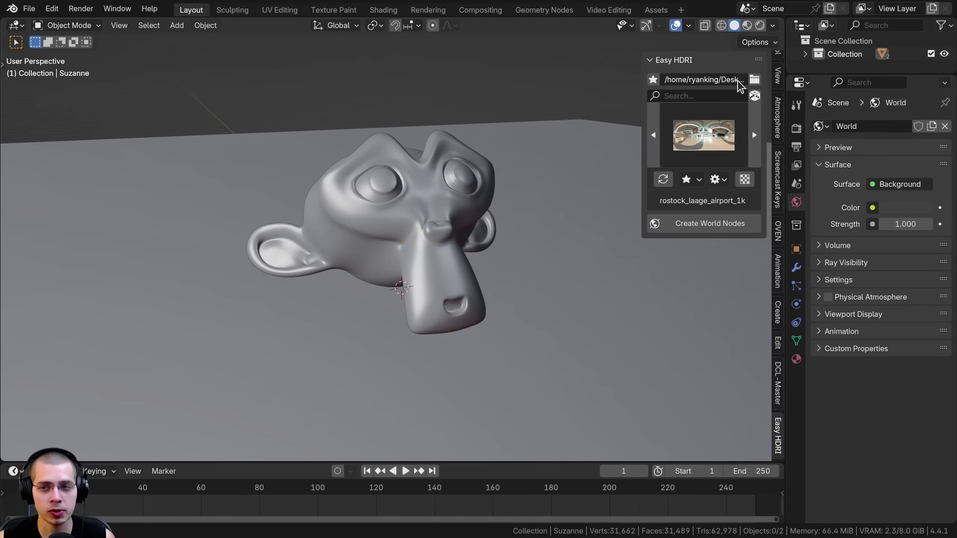
Check the folder path set in the Easy HDRI panel without changing it.
click(712, 78)
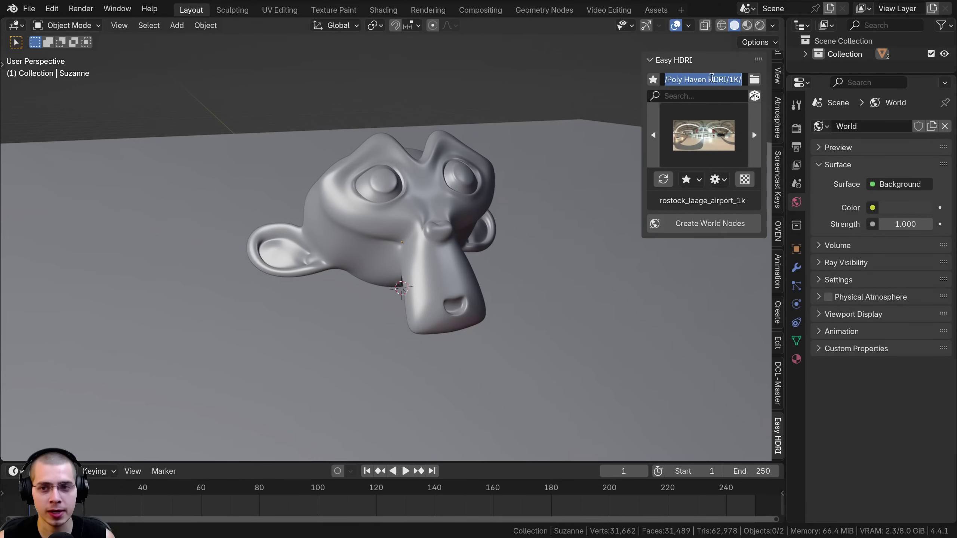
drag(689, 79, 750, 82)
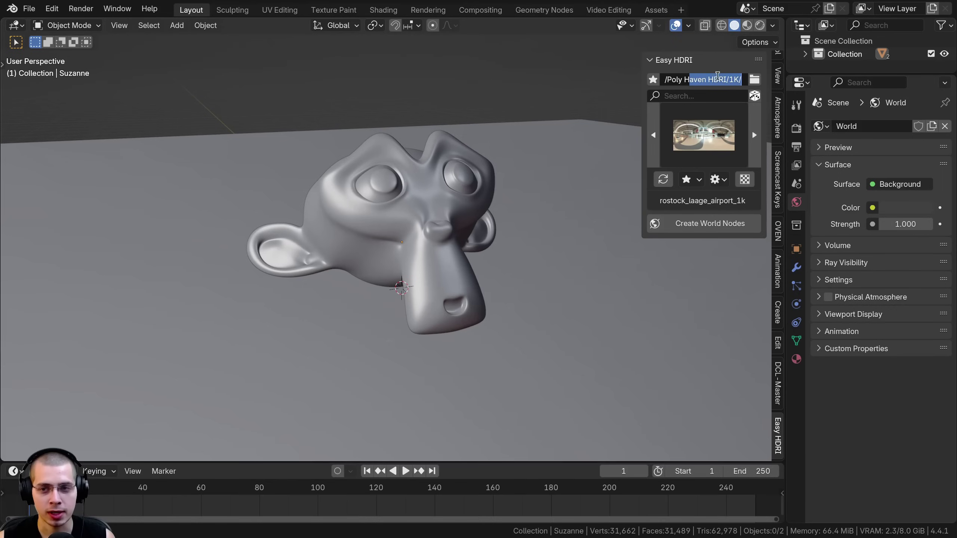
click(724, 65)
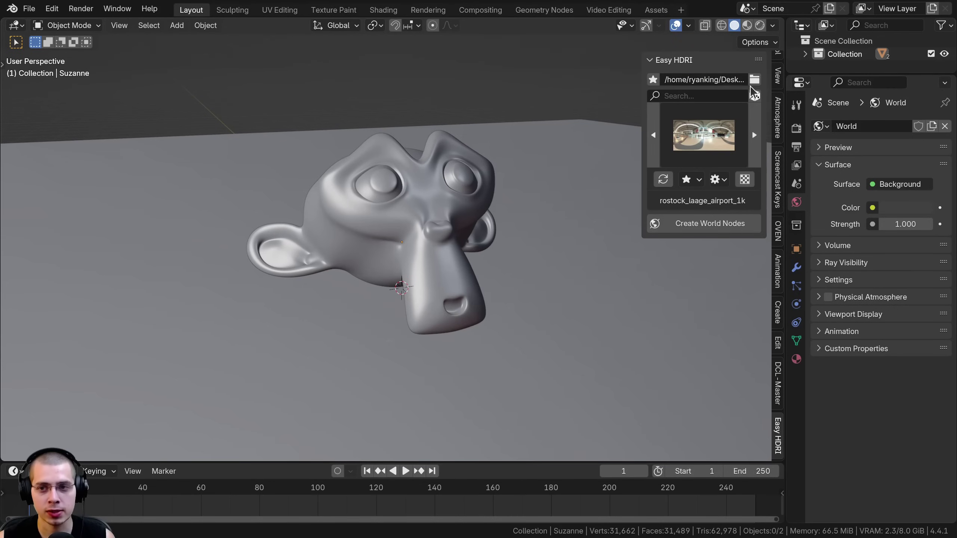
Switch the viewport to rendered shading and create the Easy HDRI world nodes with the cave_wall_1k environment.
key(z)
click(552, 48)
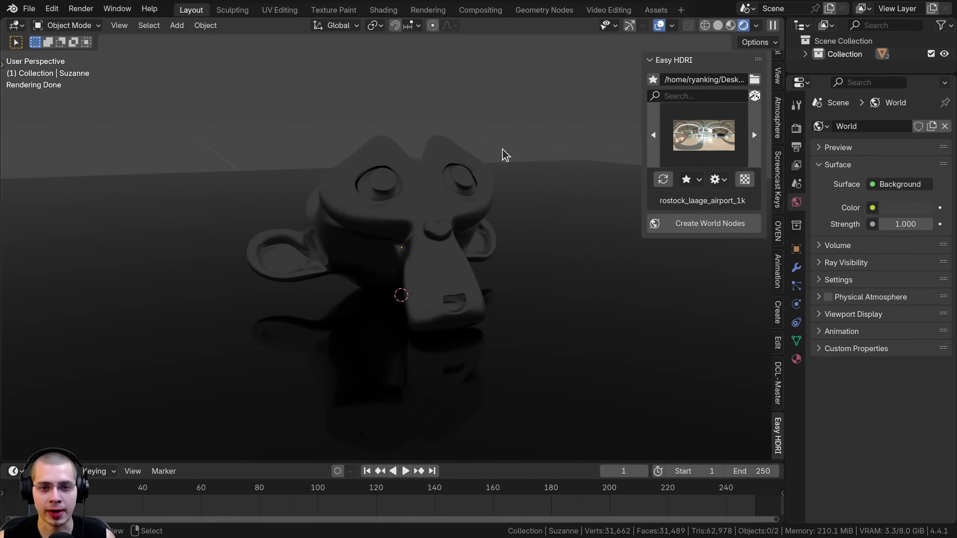
click(704, 154)
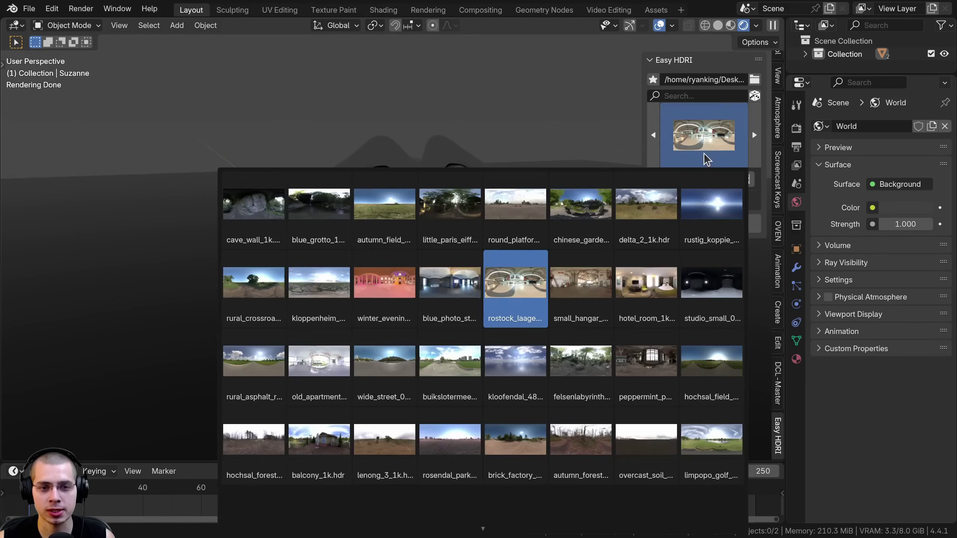
click(248, 218)
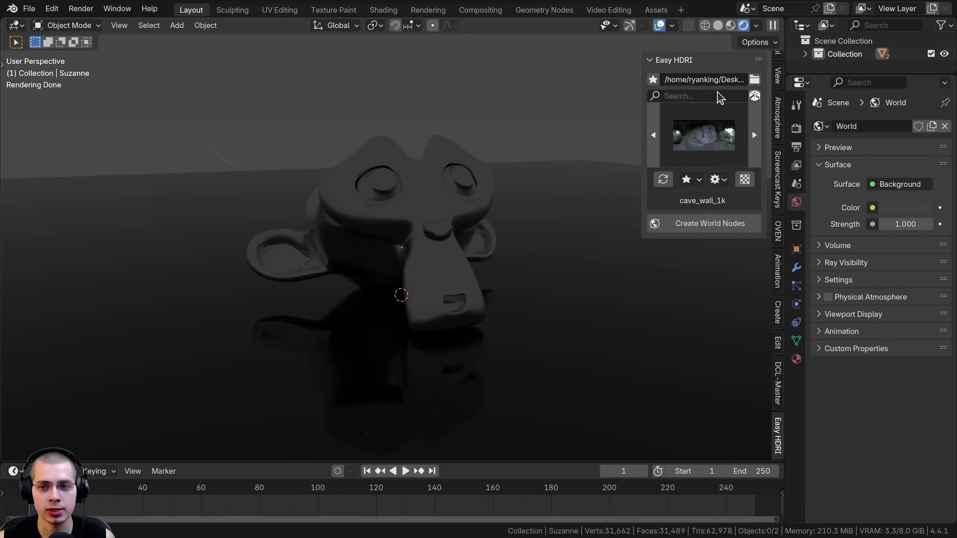
click(691, 223)
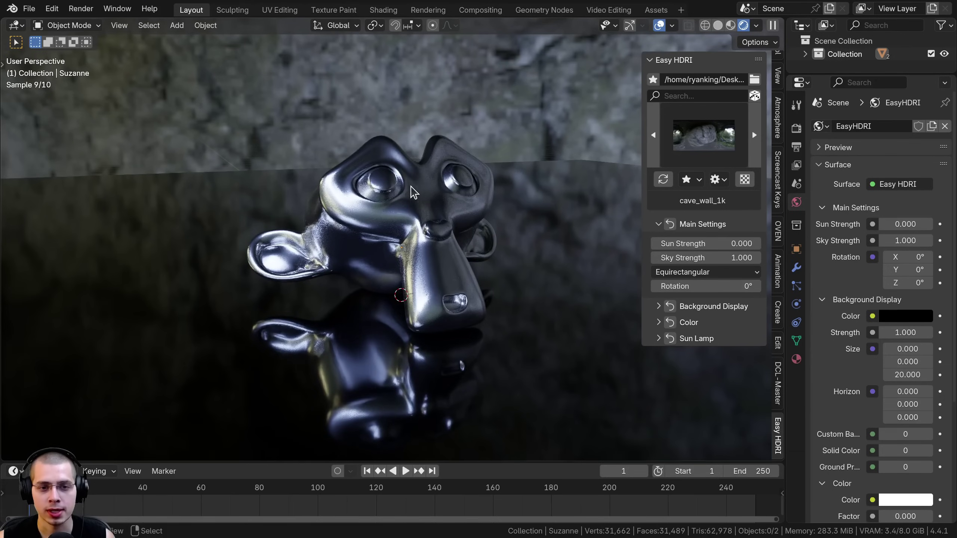
Try successive HDRIs on the monkey head, from blue_grotto_1k through to round_platform_1k.
mouse_move(411, 226)
middle_down()
mouse_move(379, 229)
mouse_move(430, 239)
mouse_move(427, 225)
middle_up()
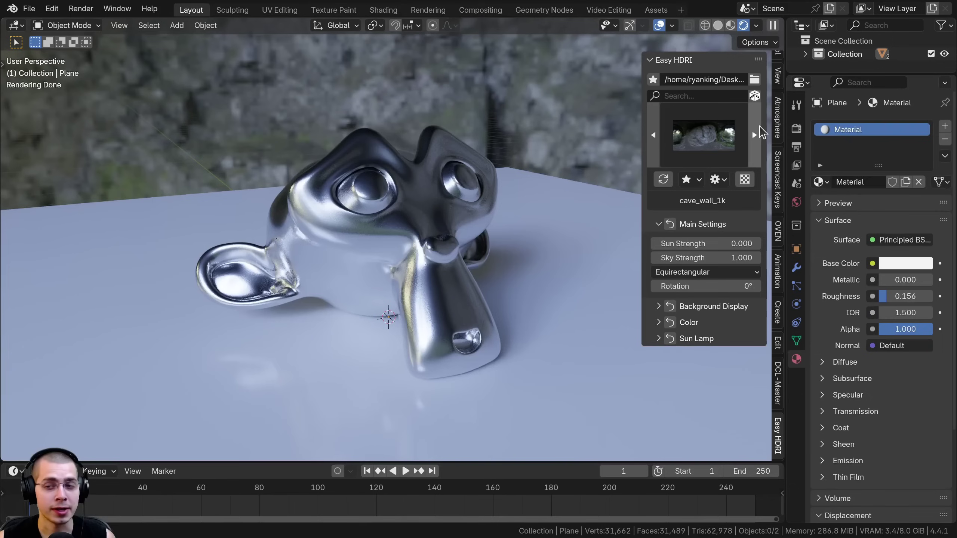
click(758, 145)
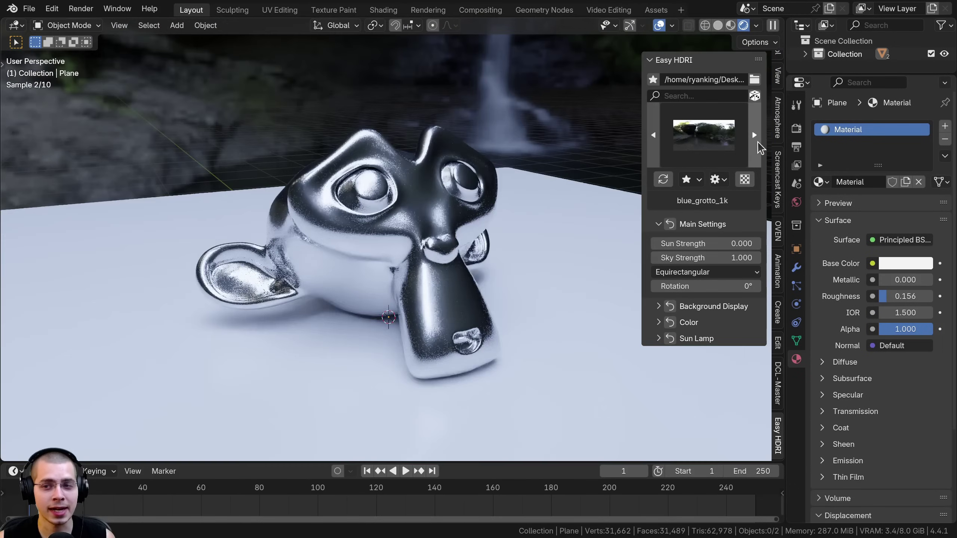
click(759, 146)
click(758, 143)
click(758, 143)
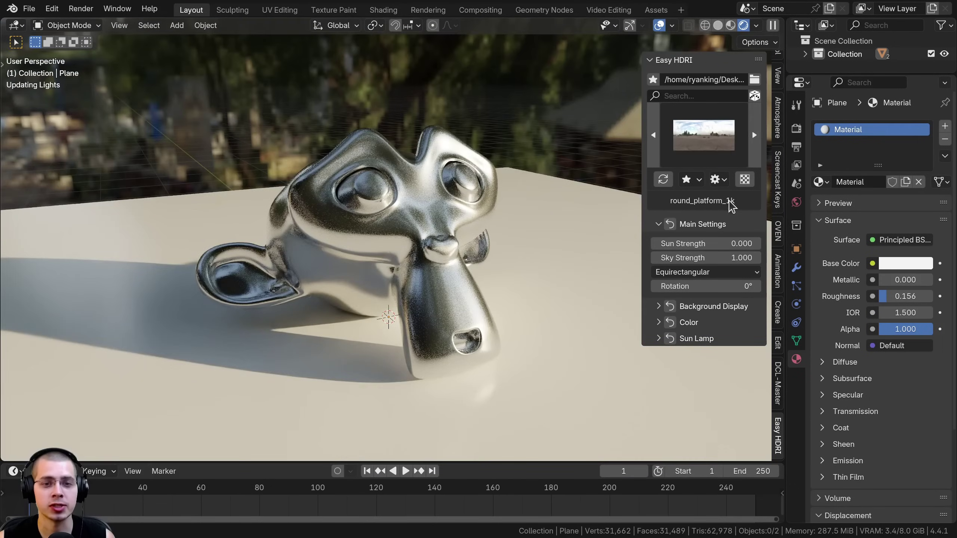
click(650, 136)
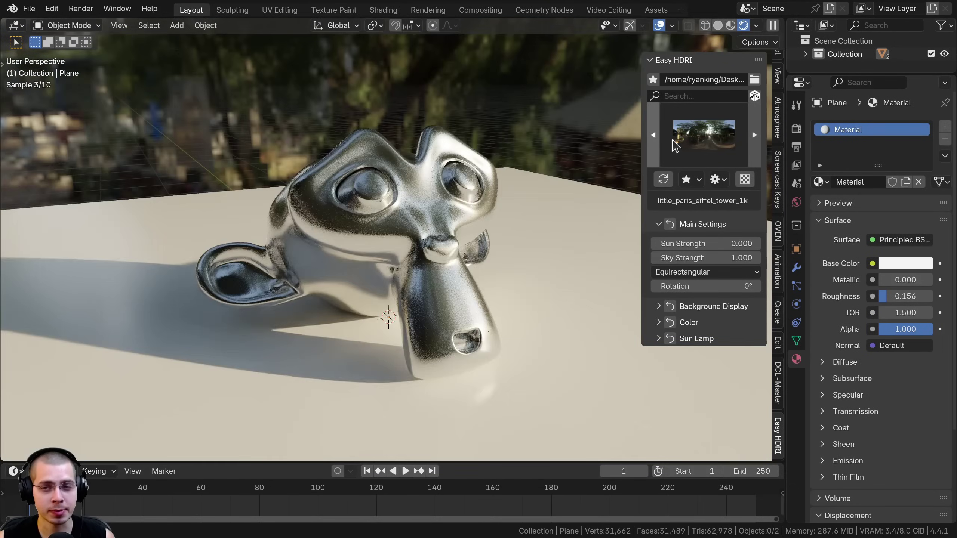
click(758, 151)
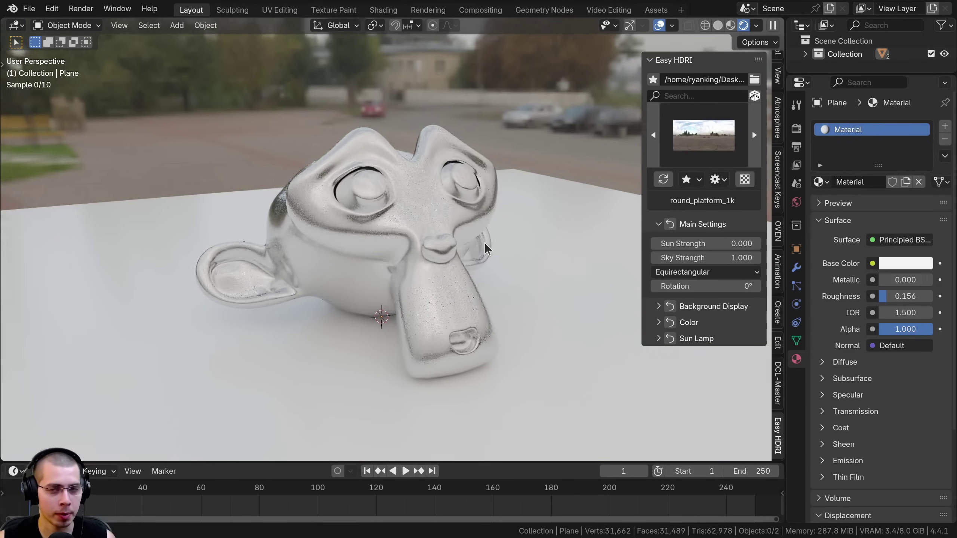
Preview further HDRIs on the monkey head, including delta_2_1k, ending on rustig_koppie_puresky_1k.
middle_drag(480, 241, 449, 256)
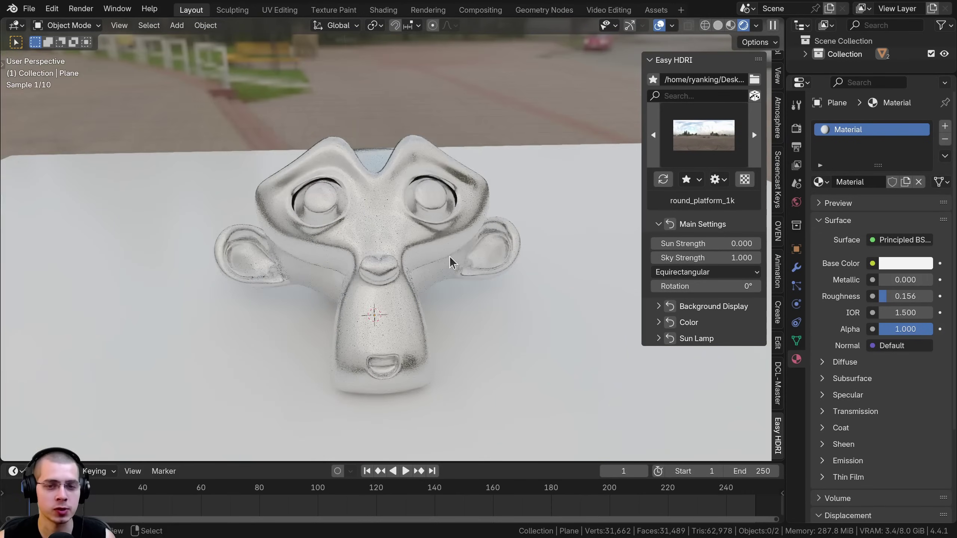
click(753, 142)
click(752, 142)
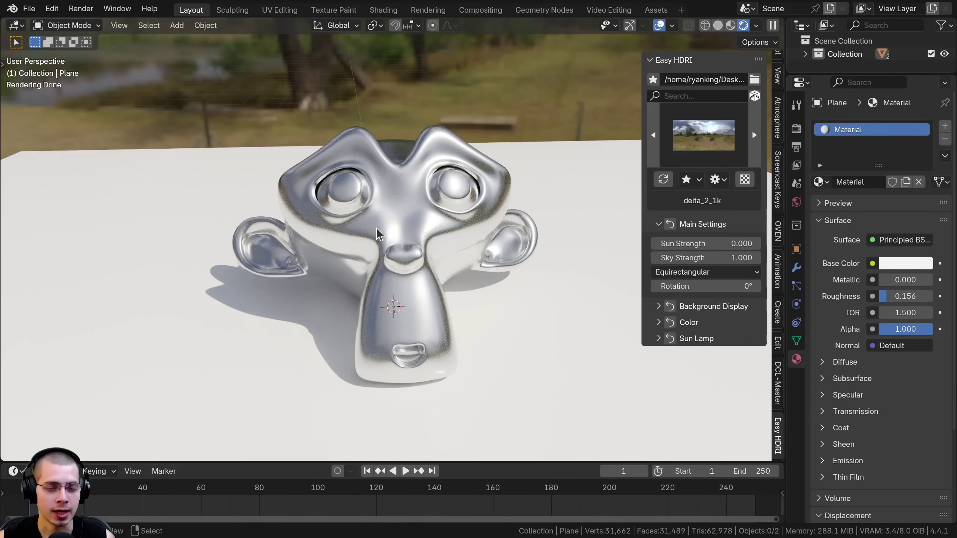
middle_drag(376, 227, 417, 218)
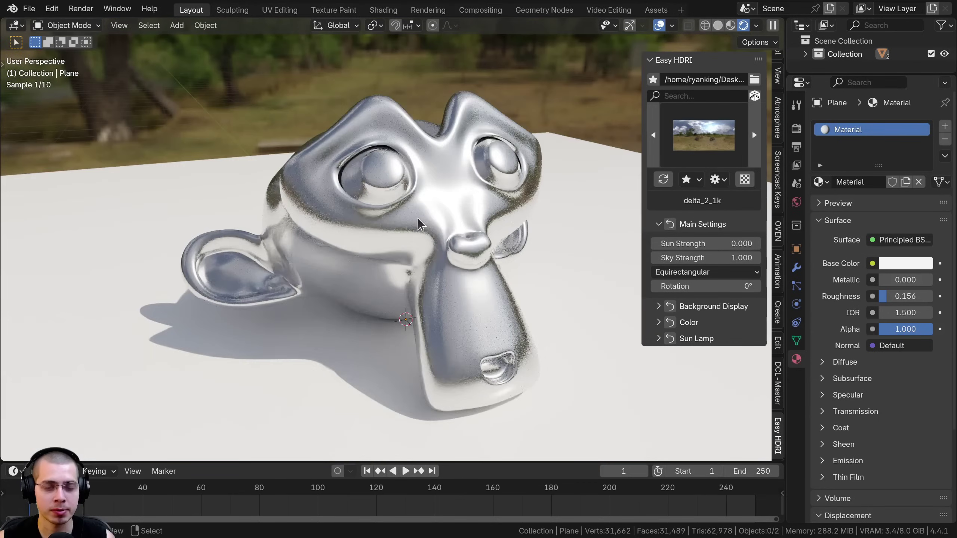
click(755, 135)
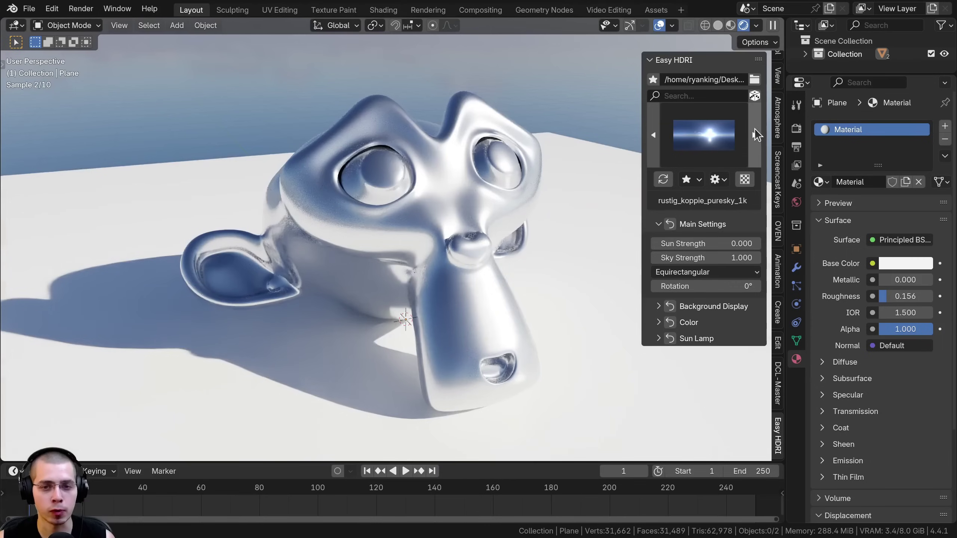
Examine the EasyHDRI world's surface shader choices and its settings in the World properties.
click(797, 201)
click(871, 184)
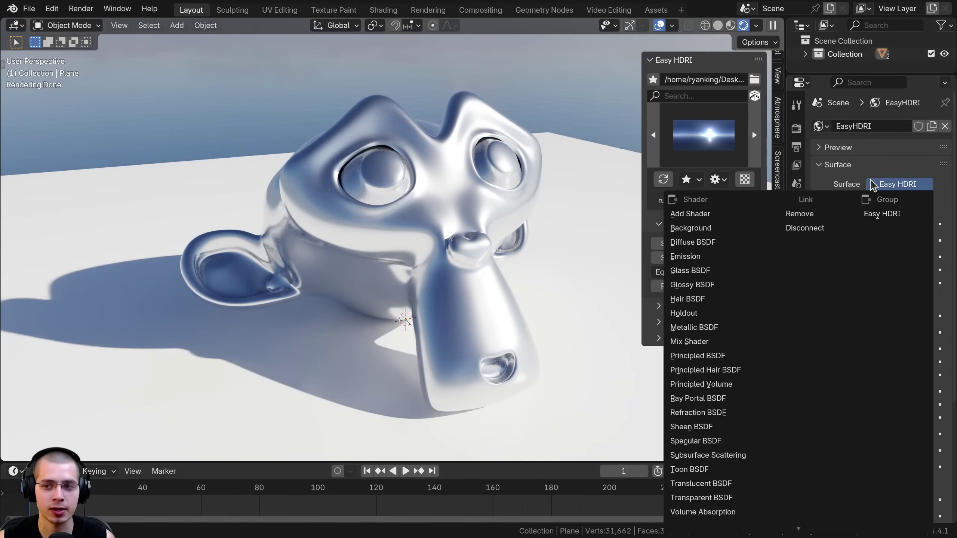
key(Escape)
scroll(867, 263, down, 2)
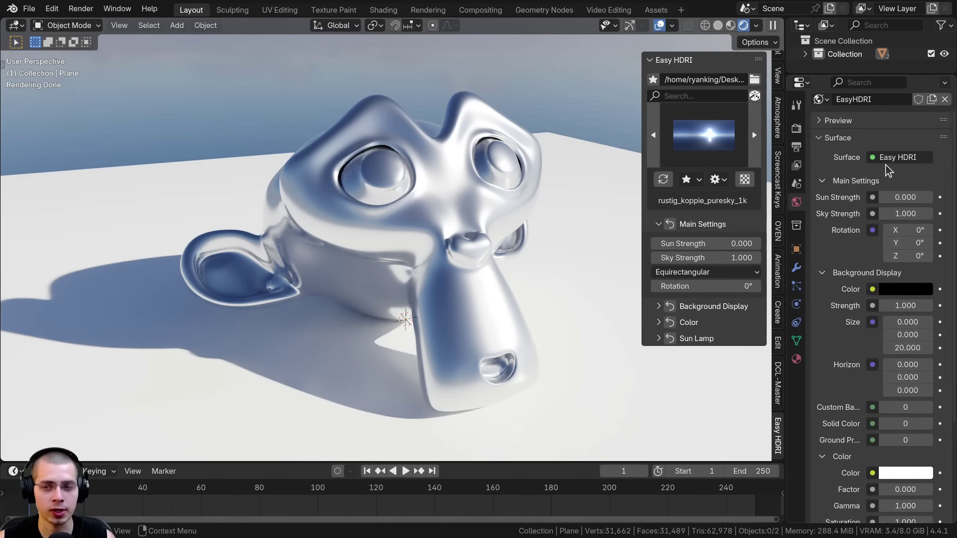
scroll(891, 172, up, 2)
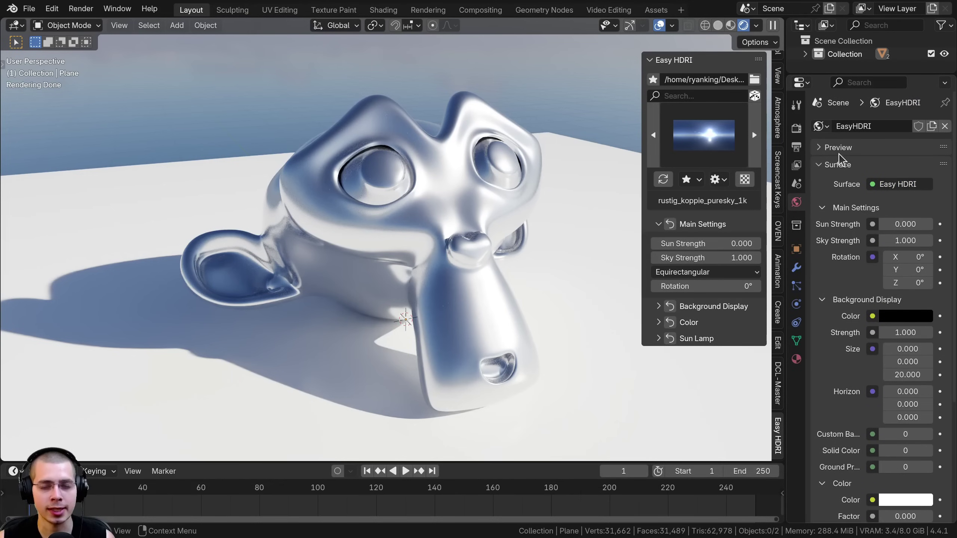
Cycle onward through the outdoor and interior HDRIs, then go back to rostock_laage_airport_1k.
click(754, 134)
click(753, 133)
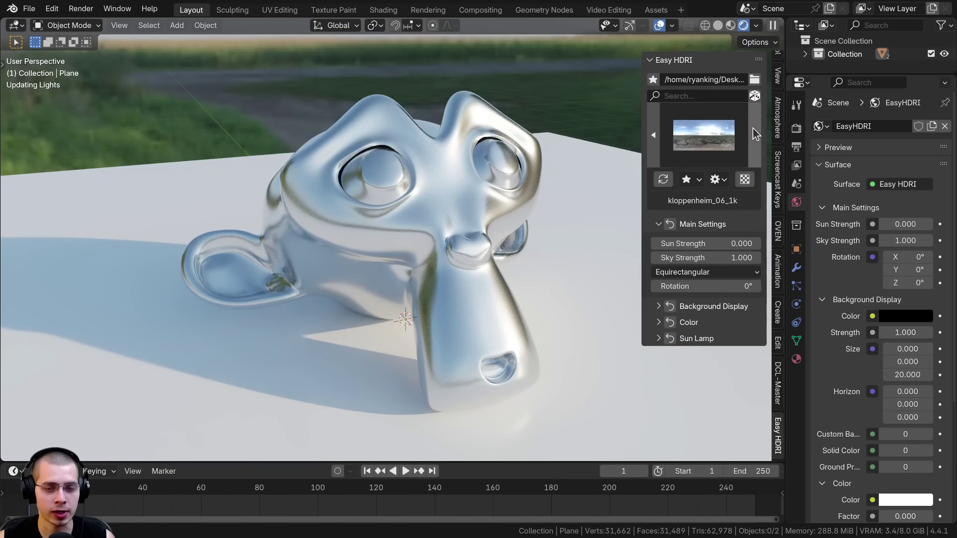
click(753, 133)
click(753, 132)
click(752, 130)
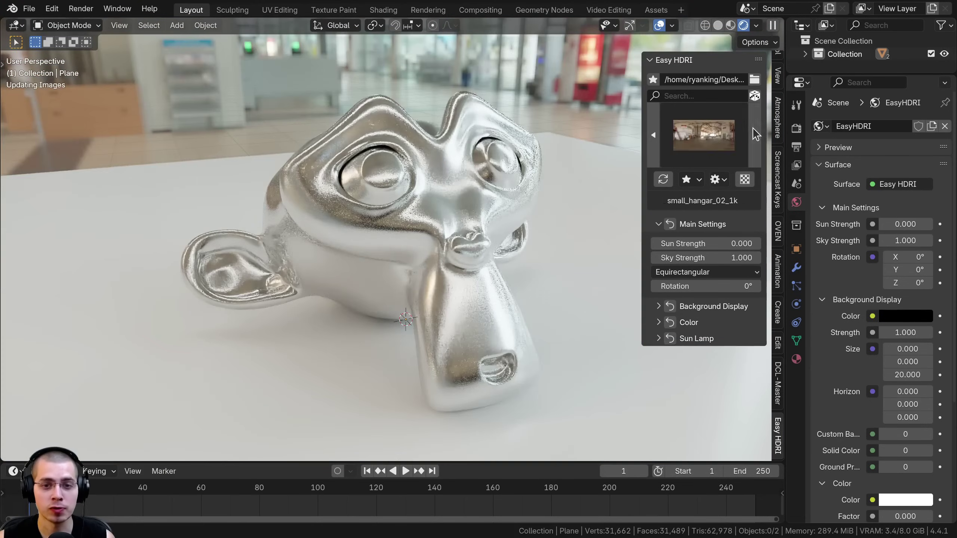
click(752, 130)
click(752, 130)
click(655, 135)
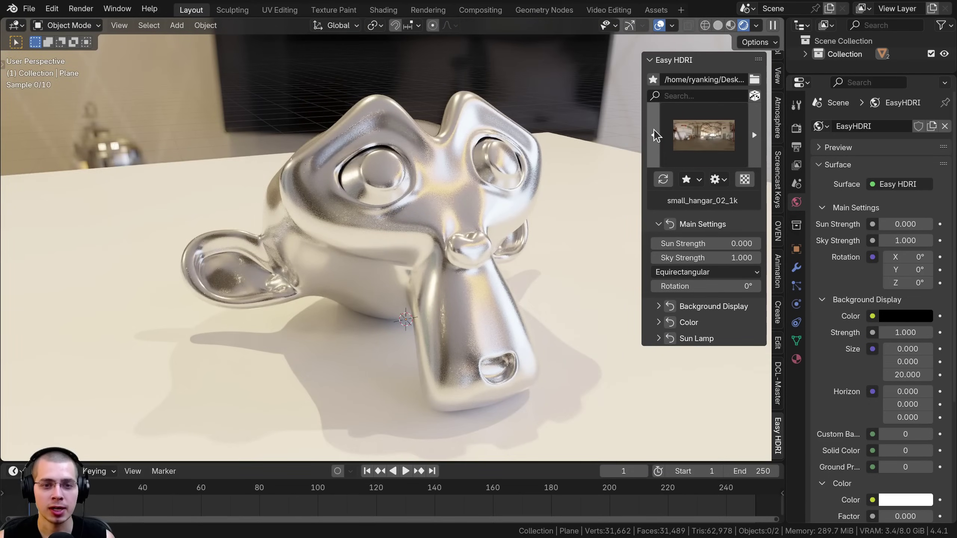
click(654, 135)
Inspect the airport reflections on the monkey head and replace the environment with peppermint_powerplant_1k.
middle_drag(412, 192, 454, 190)
scroll(454, 190, up, 4)
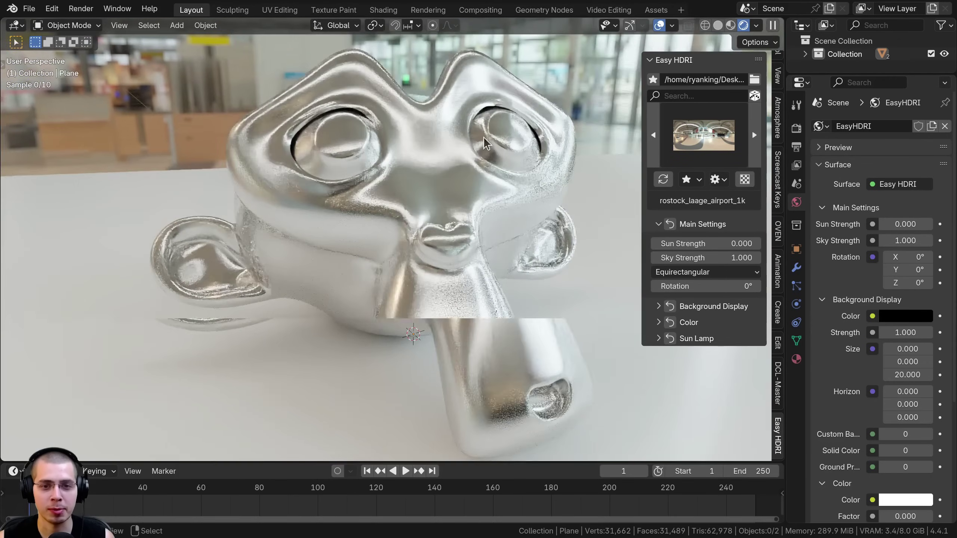
middle_drag(483, 137, 531, 68)
scroll(389, 129, down, 4)
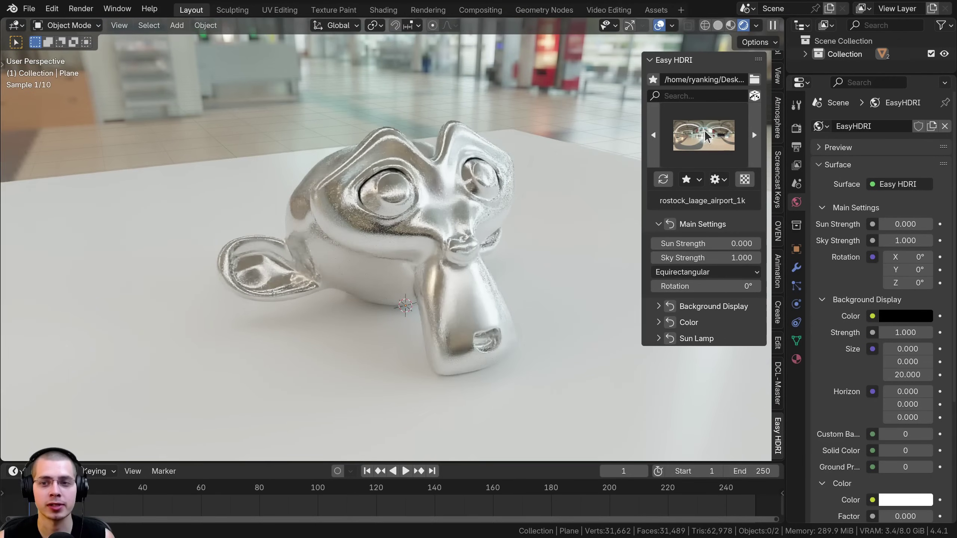
click(707, 128)
click(647, 349)
Rotate the peppermint_powerplant_1k environment interactively in the viewport to about 235° around Z.
middle_drag(471, 180, 464, 188)
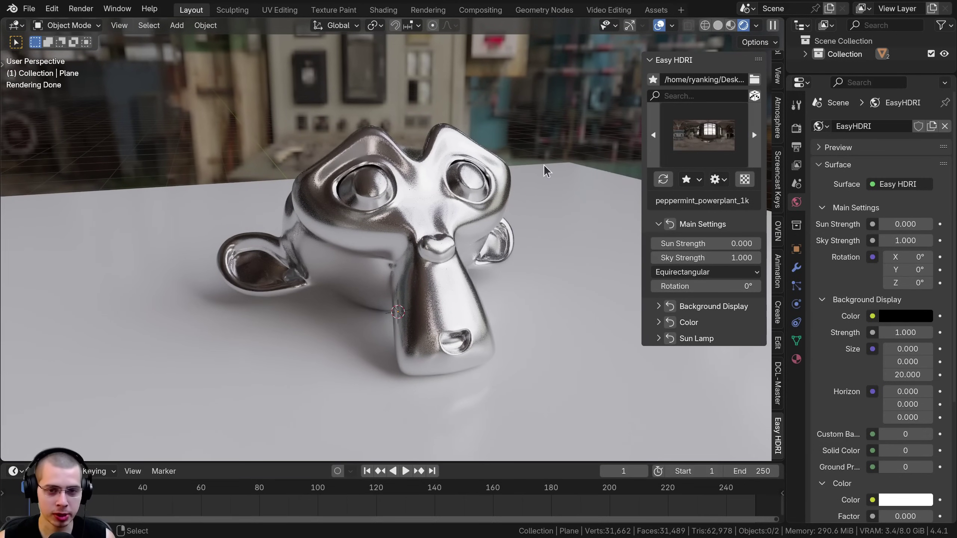
key(shift+r)
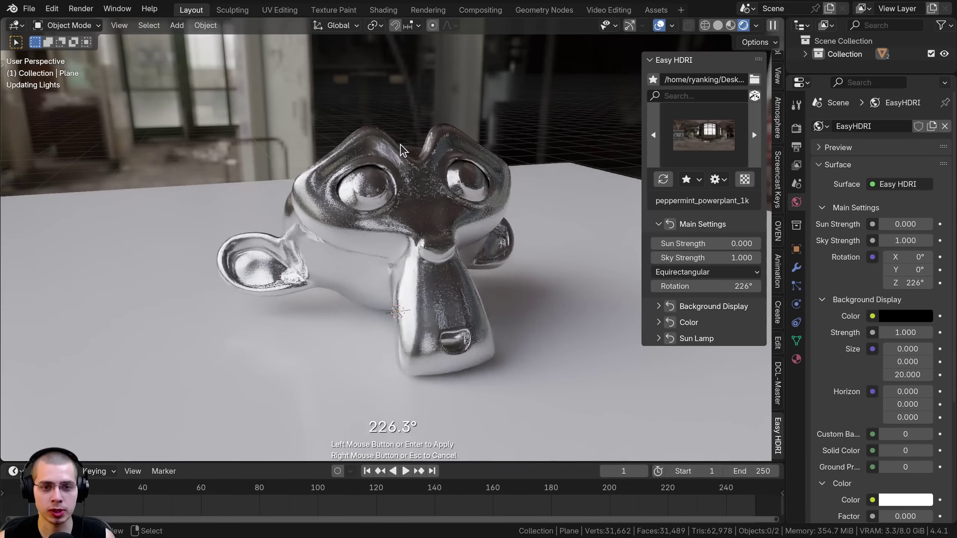
click(394, 150)
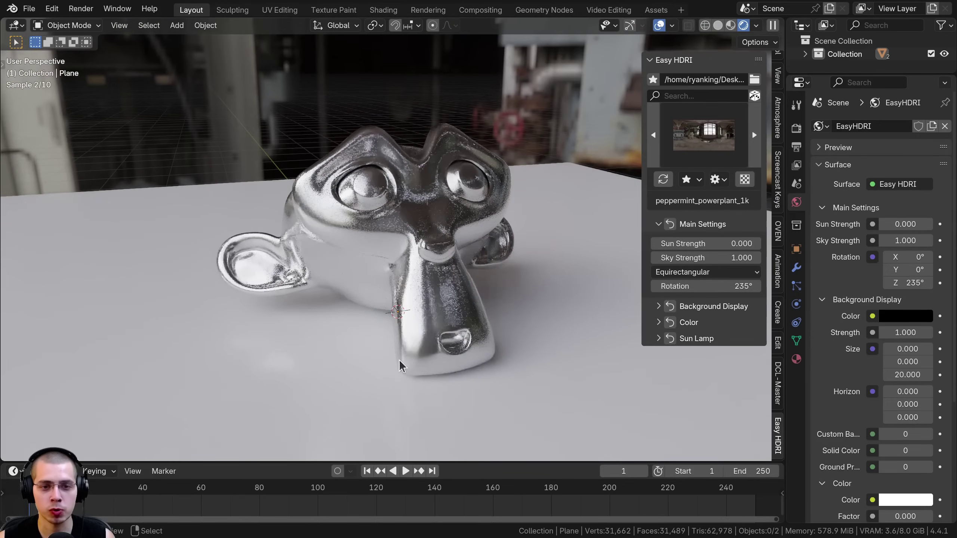
Replace the environment with studio_small_04_1k, inspect its studio lights and rotate it interactively in the viewport to about 166° around Z.
click(729, 139)
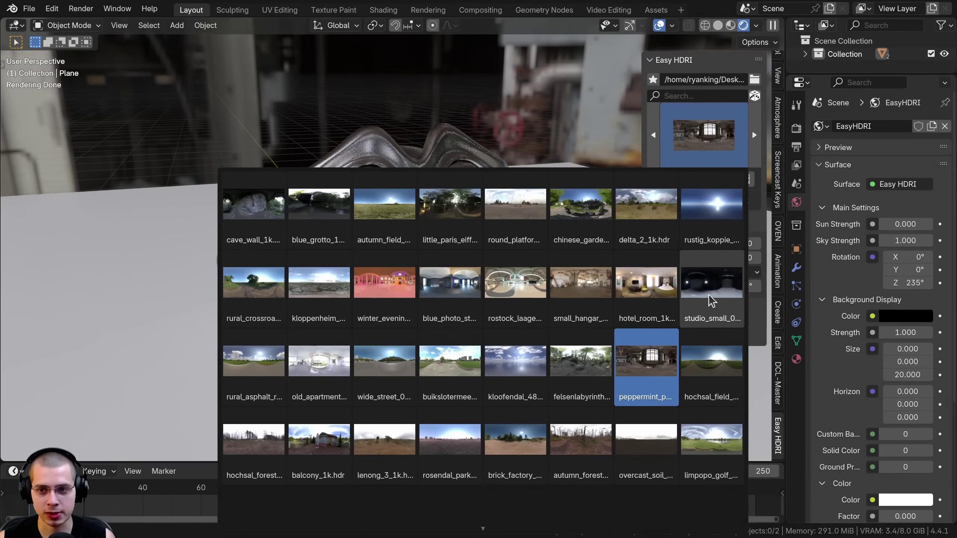
click(709, 296)
middle_drag(441, 177, 220, 180)
scroll(221, 180, down, 9)
middle_drag(396, 206, 246, 174)
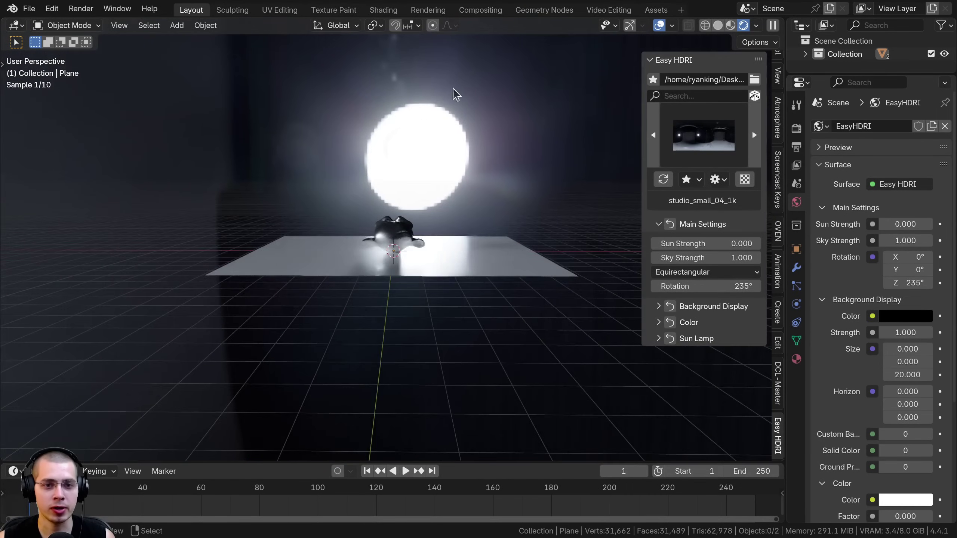
middle_drag(346, 174, 534, 165)
scroll(505, 215, up, 7)
scroll(490, 156, down, 2)
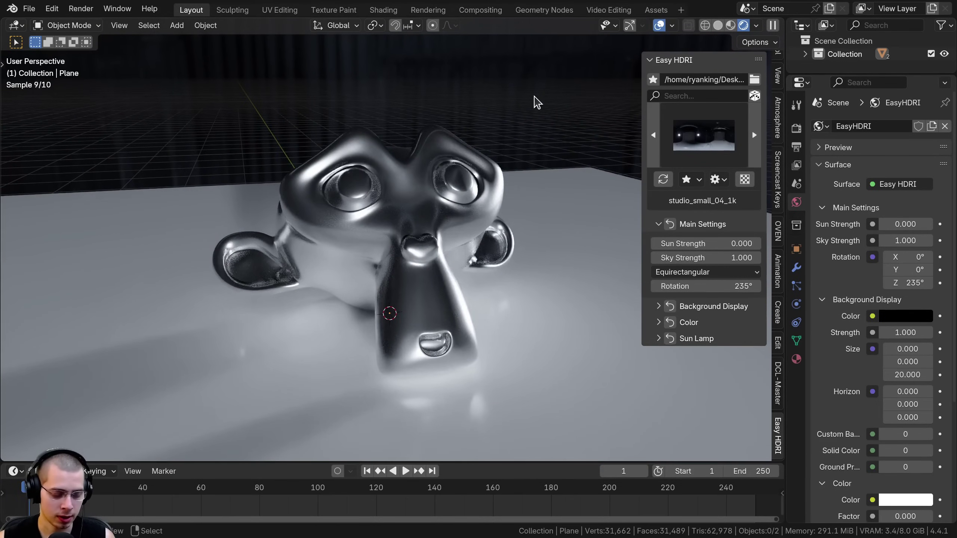
key(ctrl+alt+r)
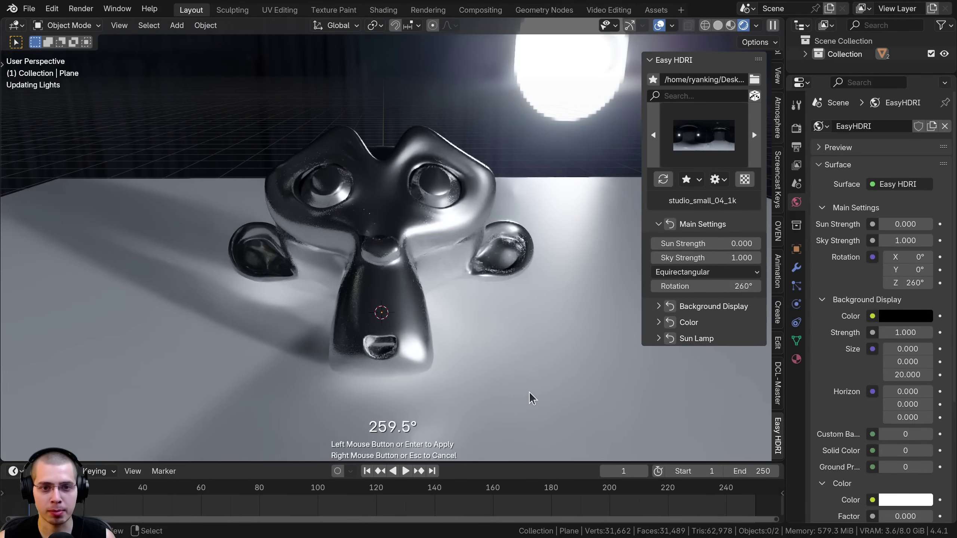
click(534, 389)
Load random HDRIs from the folder repeatedly, about ten in a row, to preview different lighting on the monkey head.
click(755, 95)
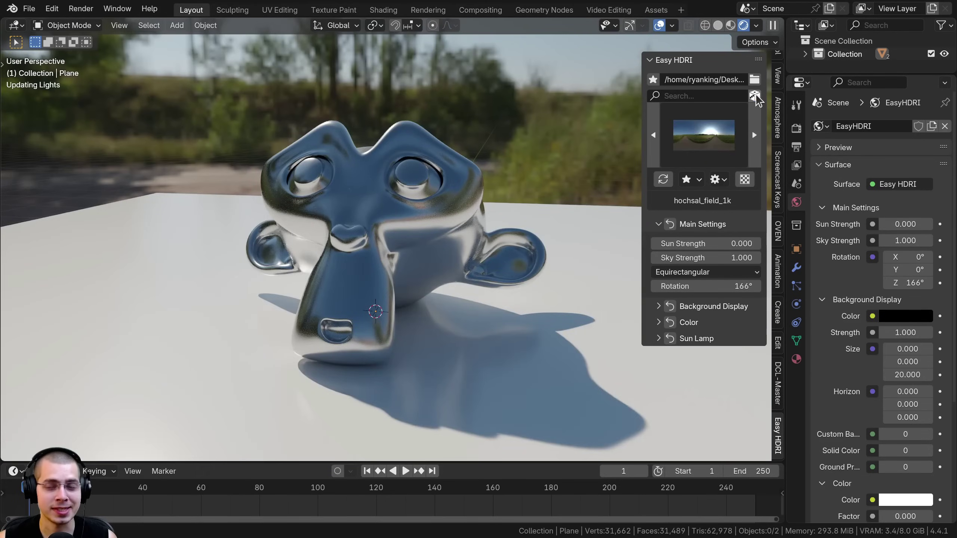
click(755, 97)
click(756, 99)
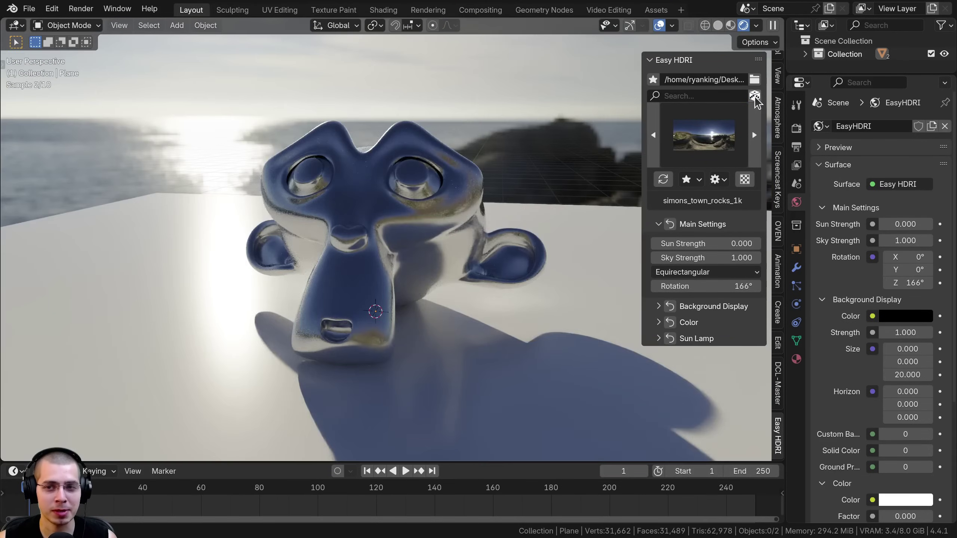
click(754, 97)
click(755, 97)
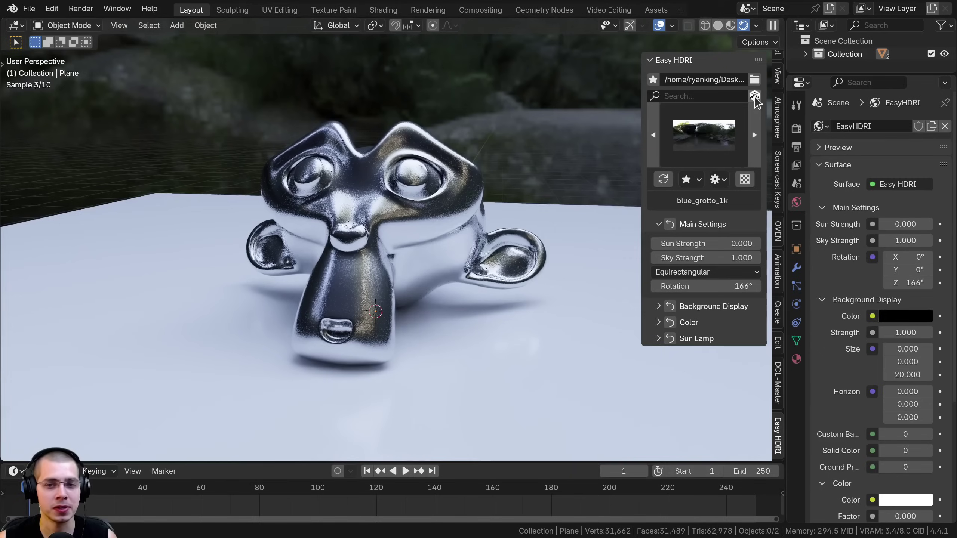
click(755, 97)
click(754, 97)
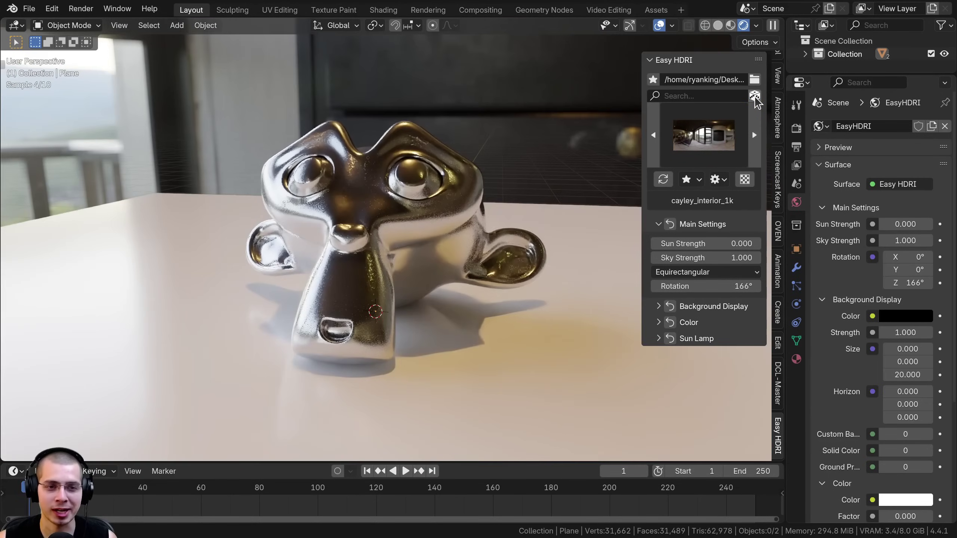
click(755, 97)
click(755, 97)
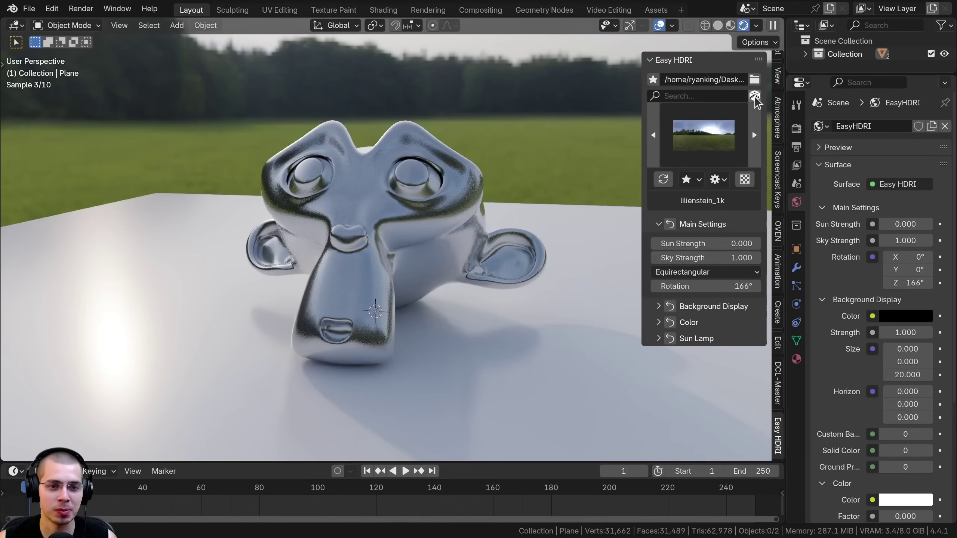
click(755, 97)
Search the HDRI folder for "sky" and then "even", and apply evening_road_01_puresky_1k as the environment.
click(680, 96)
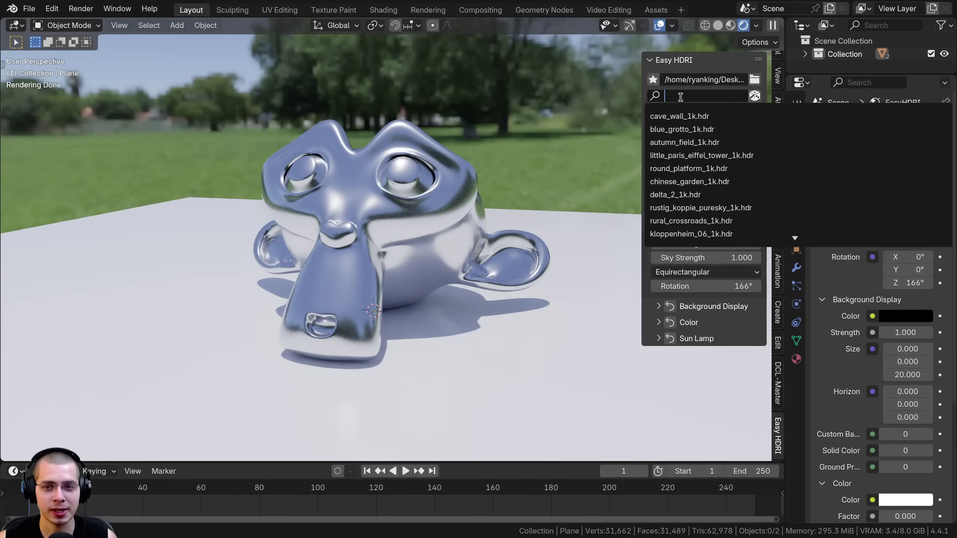
text(sky)
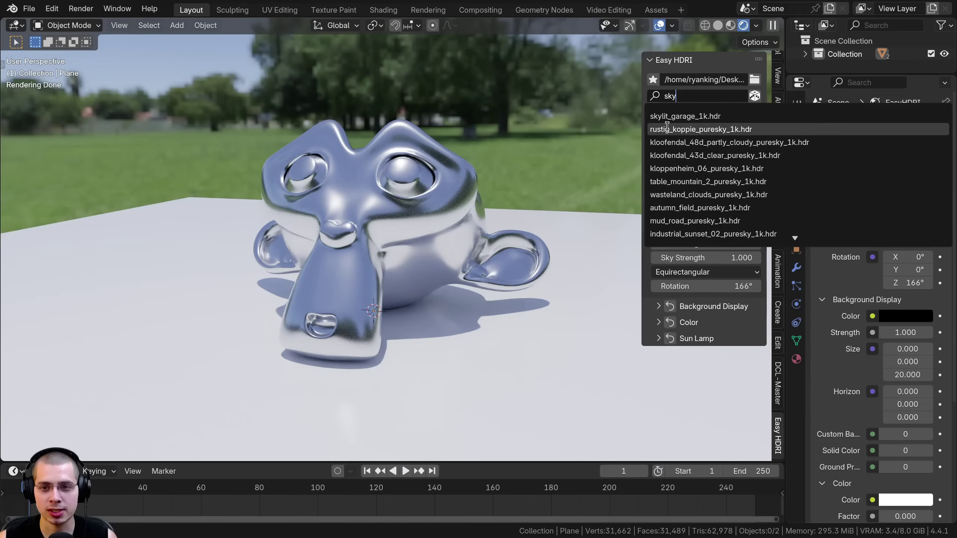
text(eve)
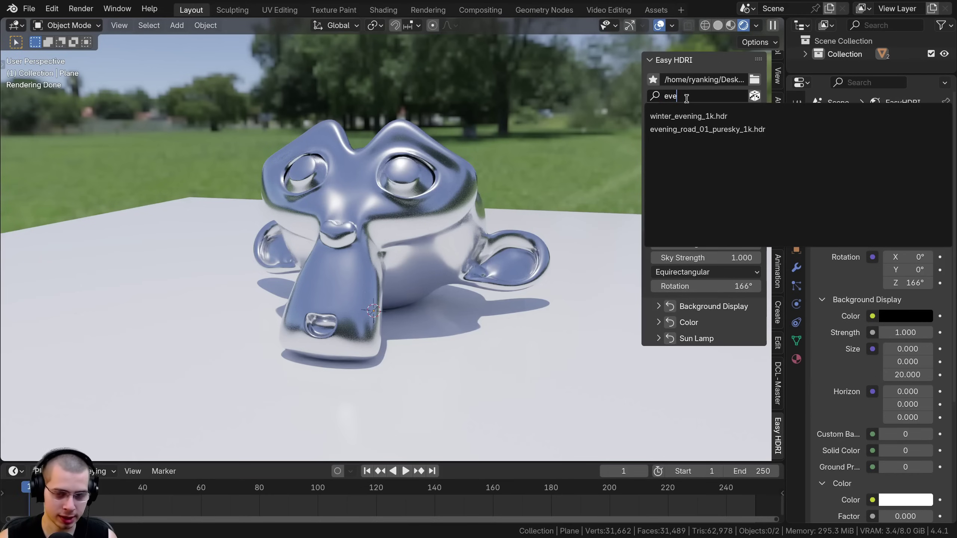
text(n)
click(716, 129)
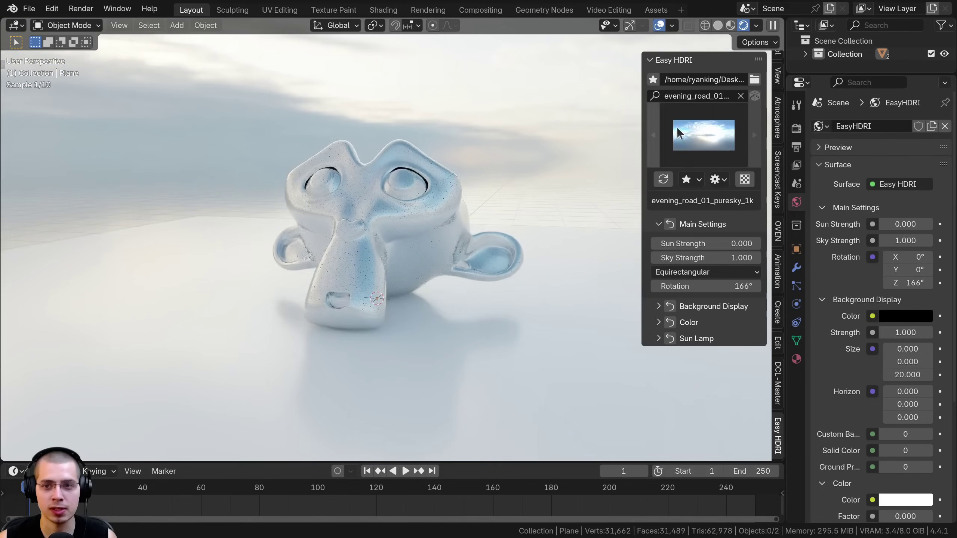
Search the HDRIs for "eve" and apply winter_evening_1k as the environment.
click(688, 95)
text(eve)
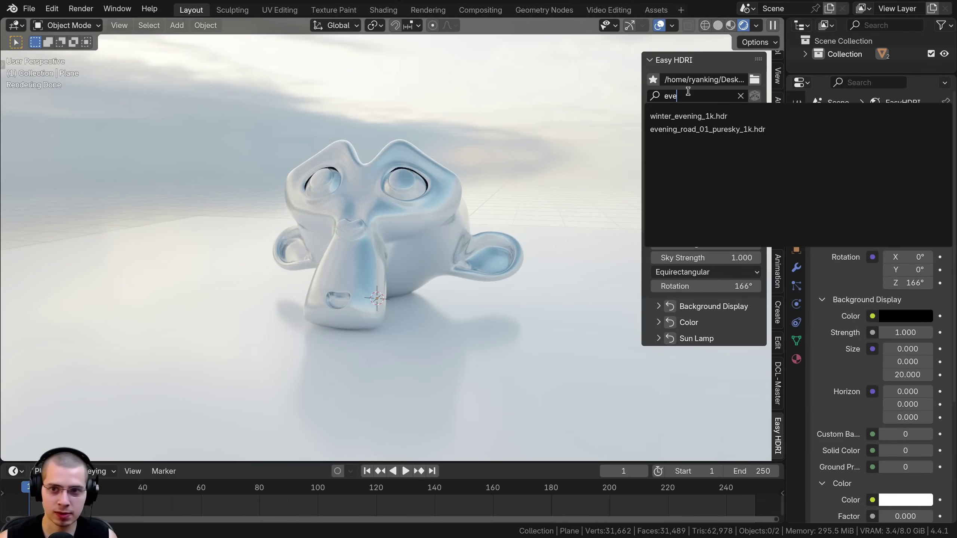
click(677, 118)
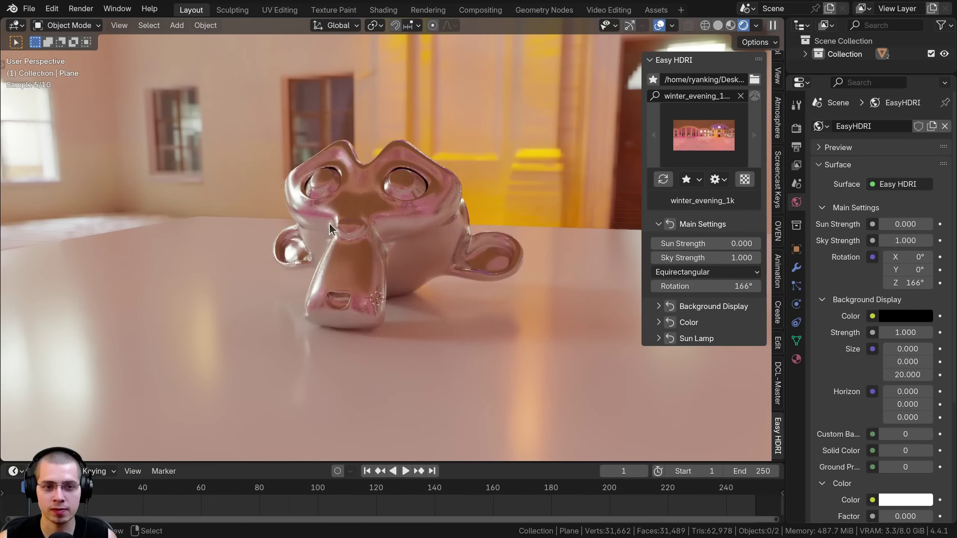
Clear the HDRI search and advance one environment to blue_photo_studio_1k.
click(740, 96)
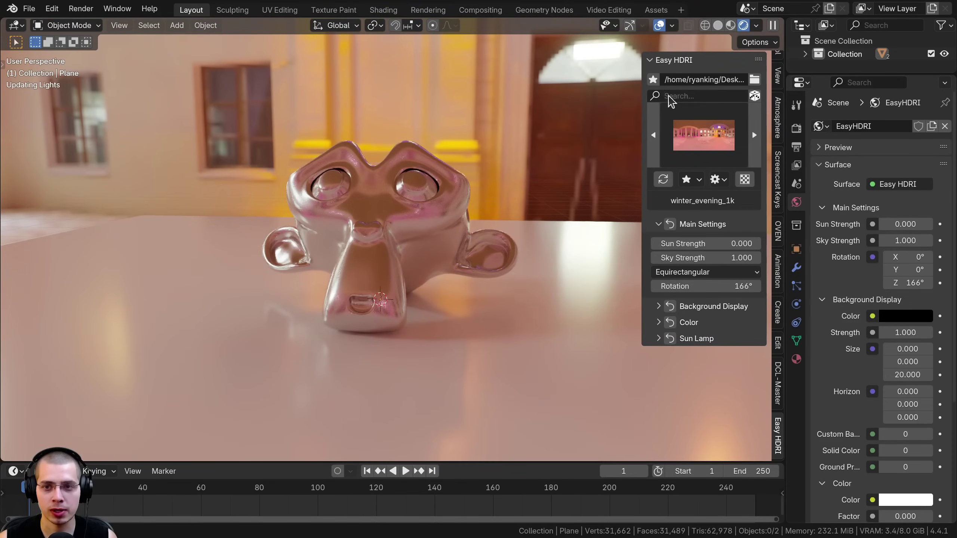
scroll(453, 221, down, 1)
middle_drag(453, 222, 453, 226)
click(755, 135)
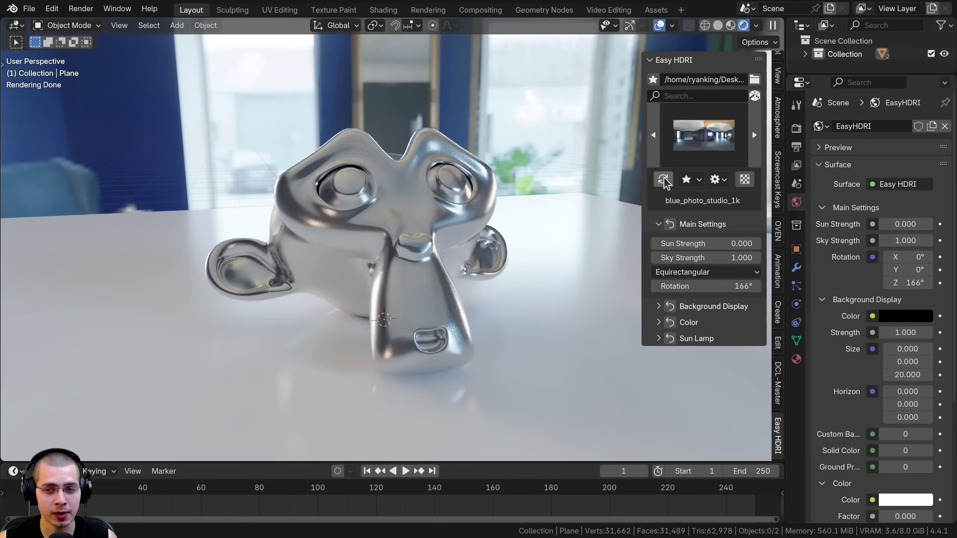
Look through the HDRI thumbnail gallery without choosing another image, and reload the folder's previews.
click(702, 147)
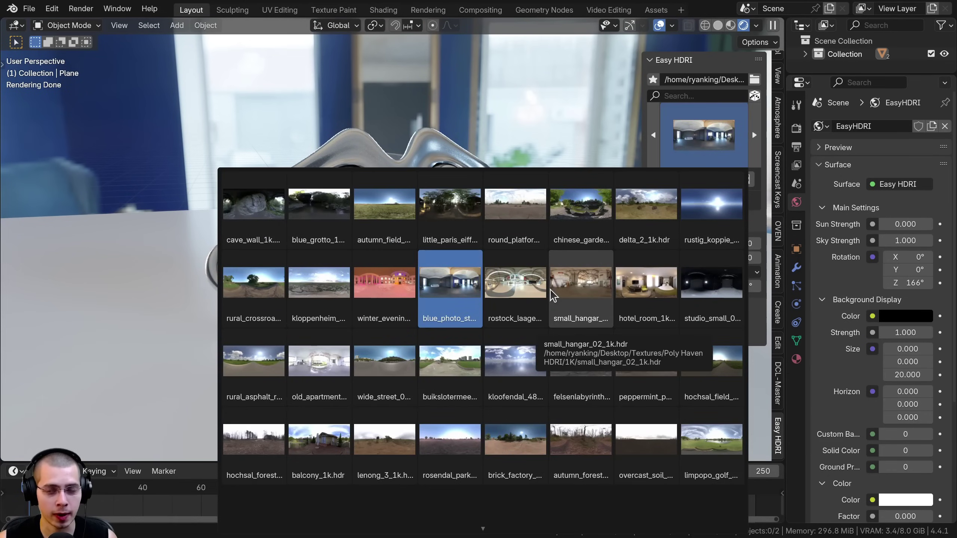
mouse_move(480, 531)
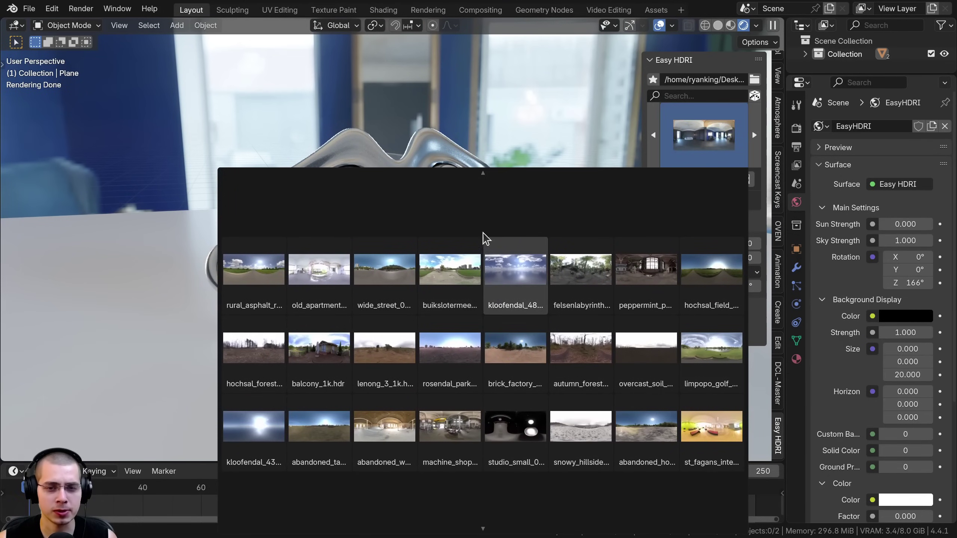
mouse_move(483, 169)
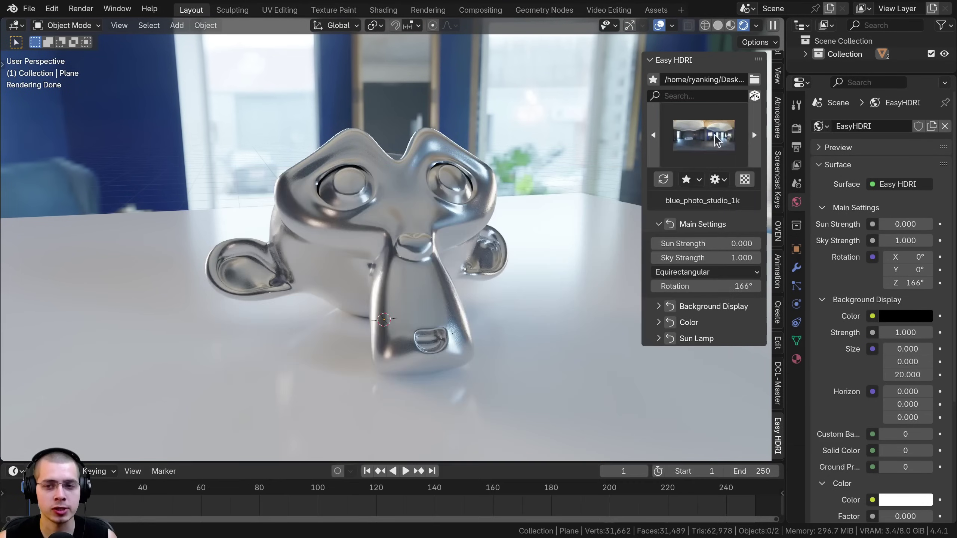
click(663, 180)
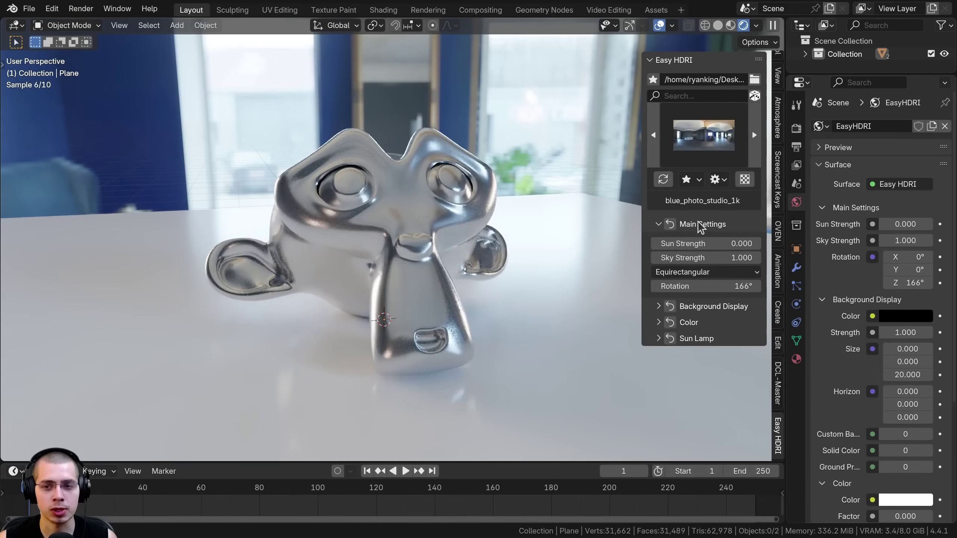
Add the current Poly Haven HDRI/1K folder to the Easy HDRI favorites.
click(692, 184)
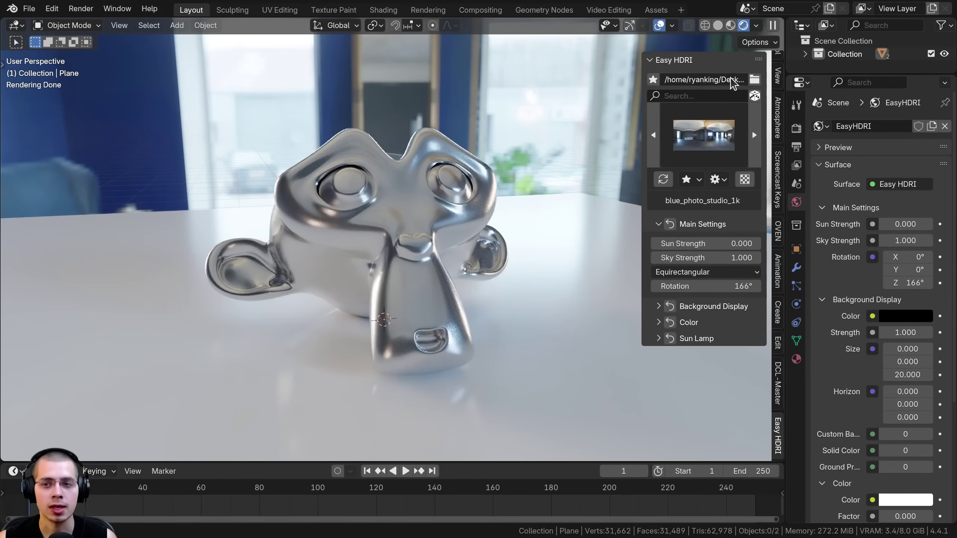
click(717, 77)
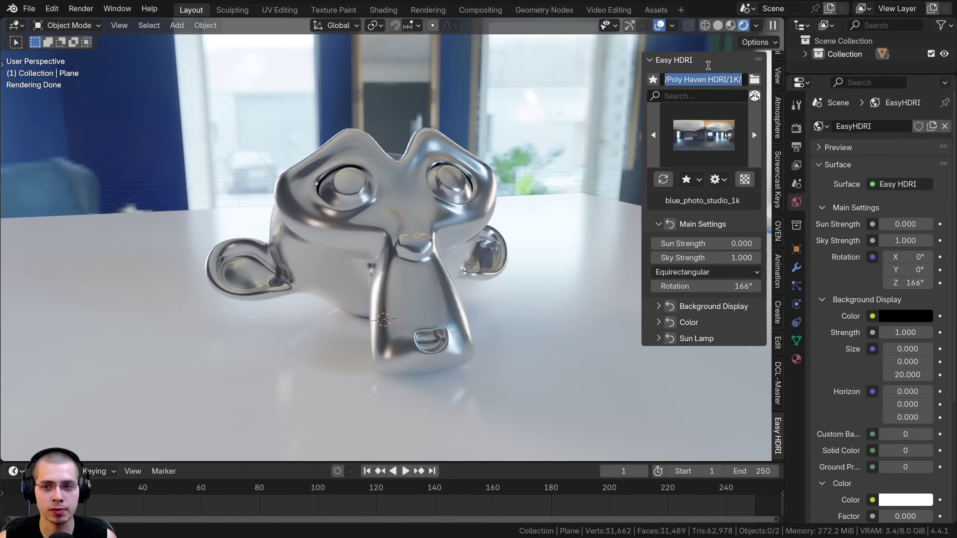
key(ctrl+v)
key(Return)
click(653, 79)
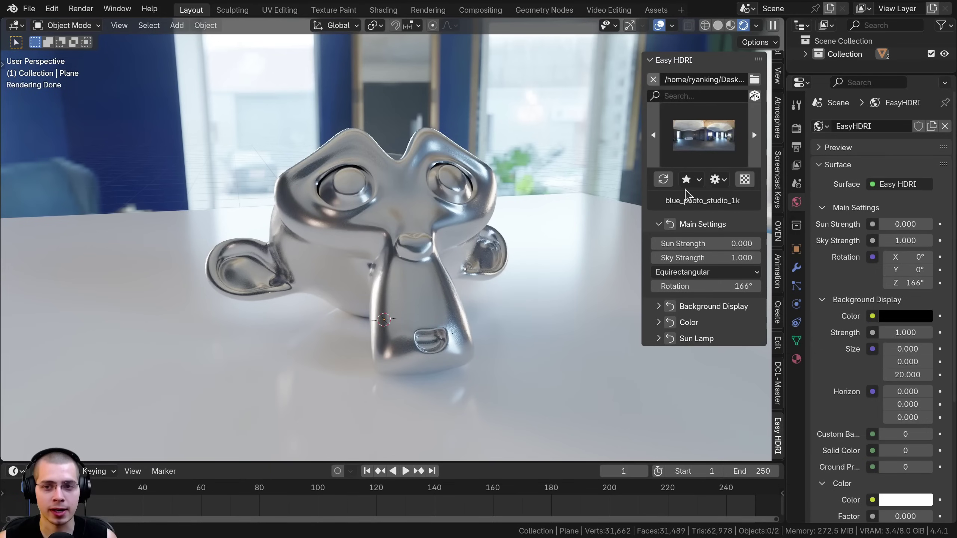
Check the list of favorite folders and remove the Poly Haven HDRI/1K folder from the favorites.
click(698, 181)
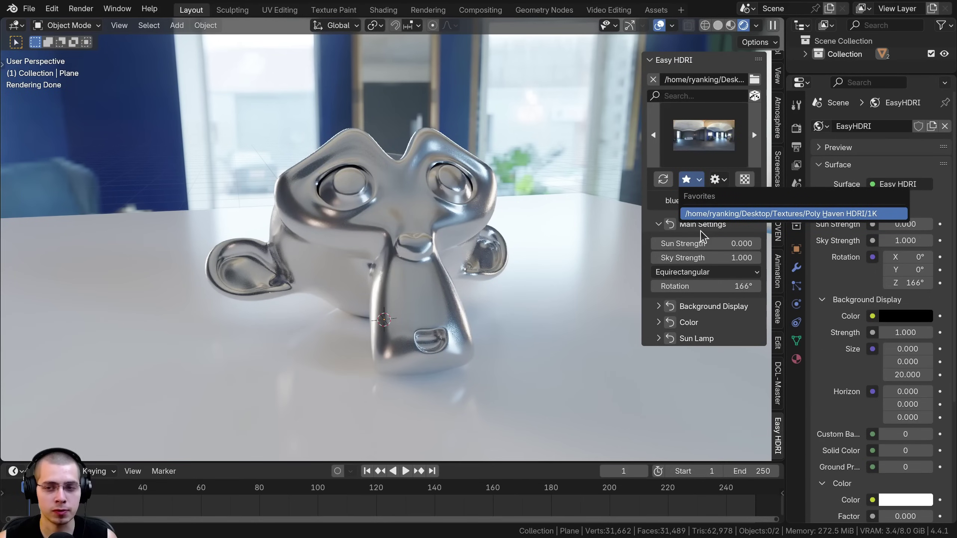
click(653, 84)
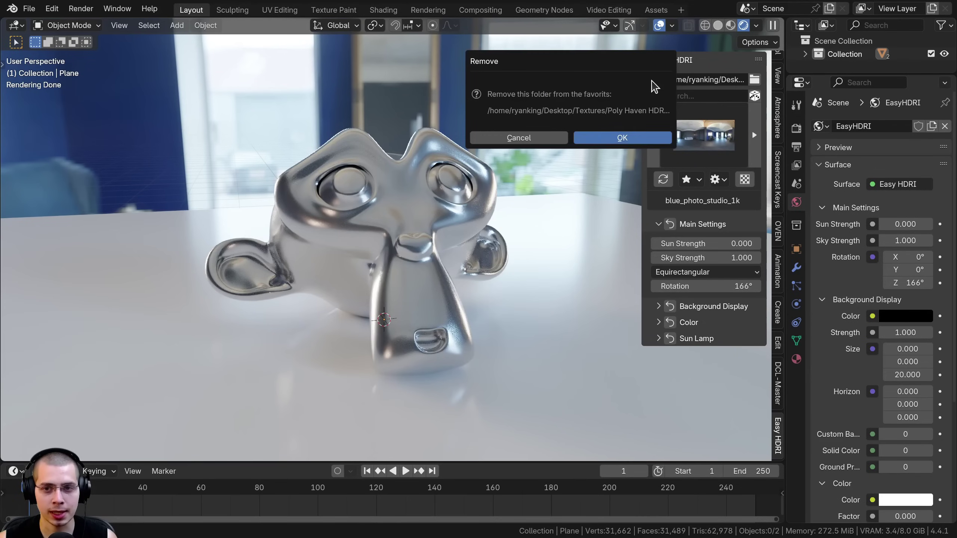
click(610, 139)
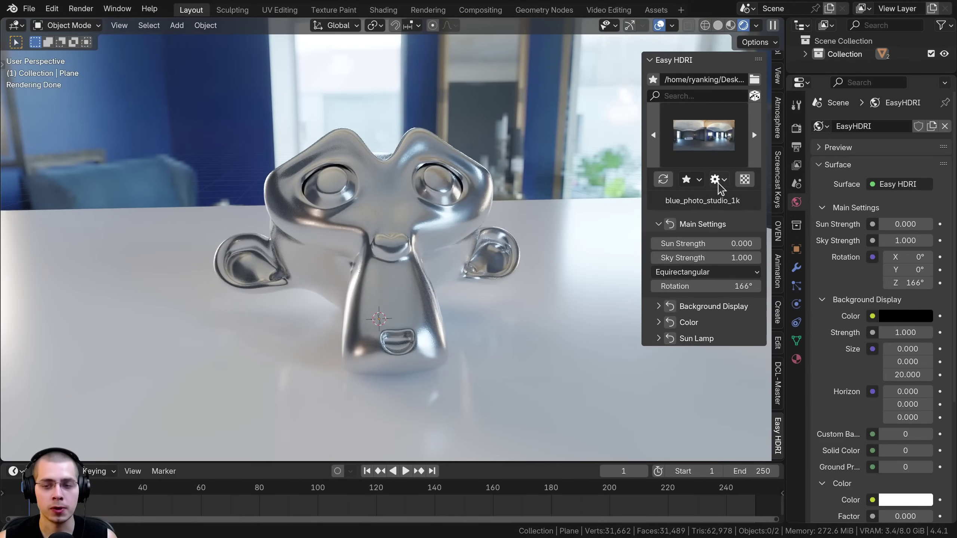
Examine the Easy HDRI cleanup and image loading options, then remove the unused images from the file.
click(720, 180)
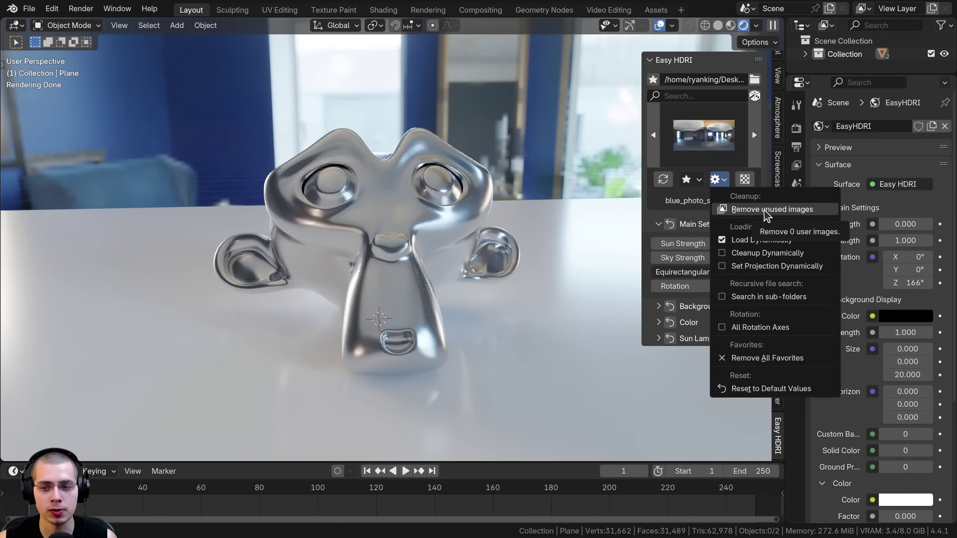
click(719, 137)
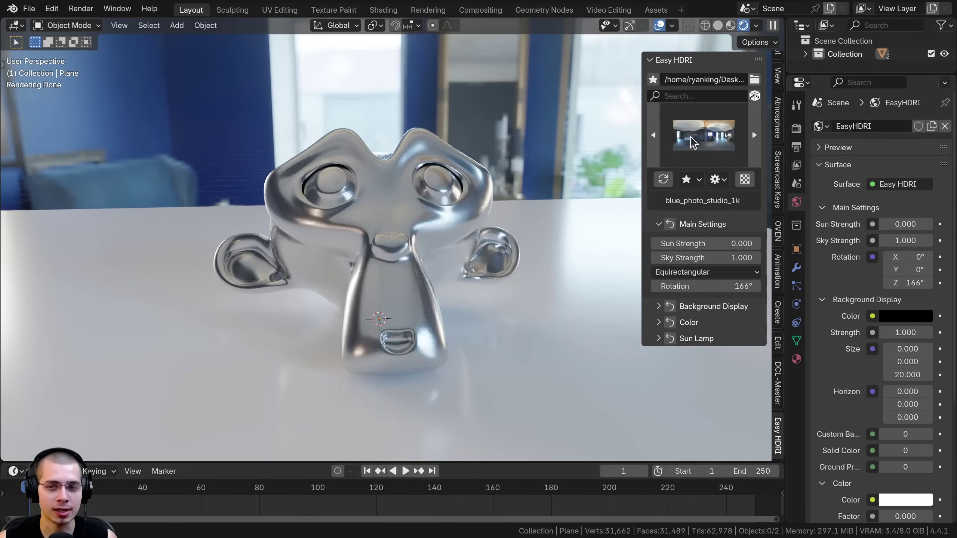
click(692, 143)
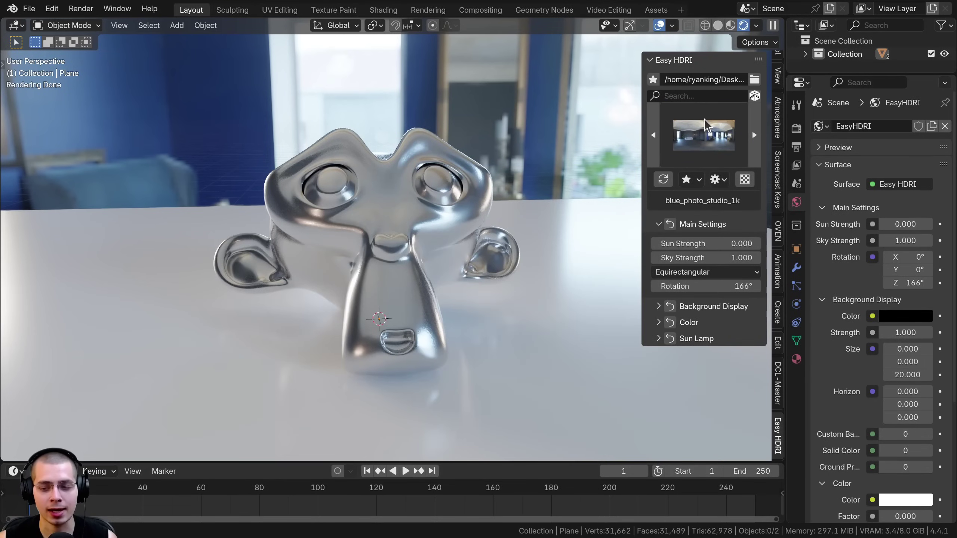
click(719, 180)
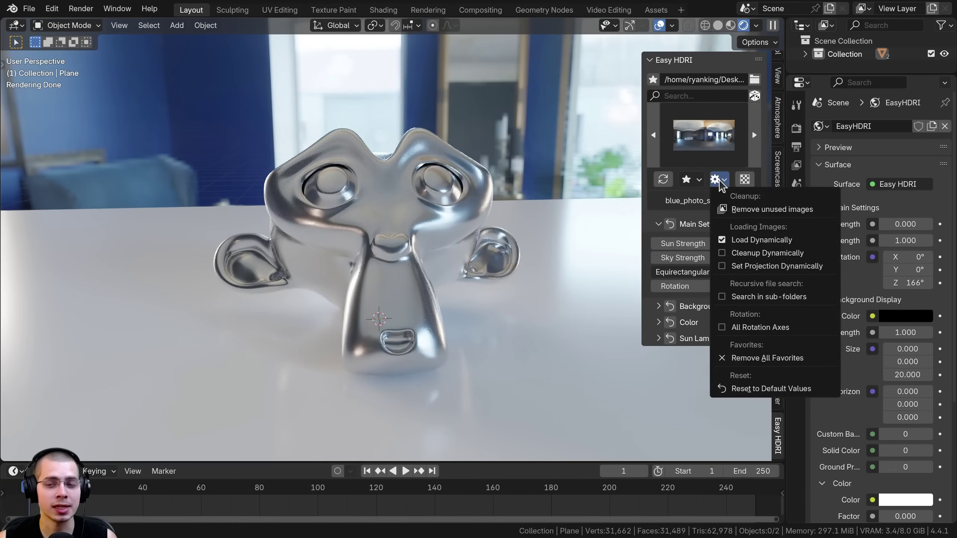
click(762, 211)
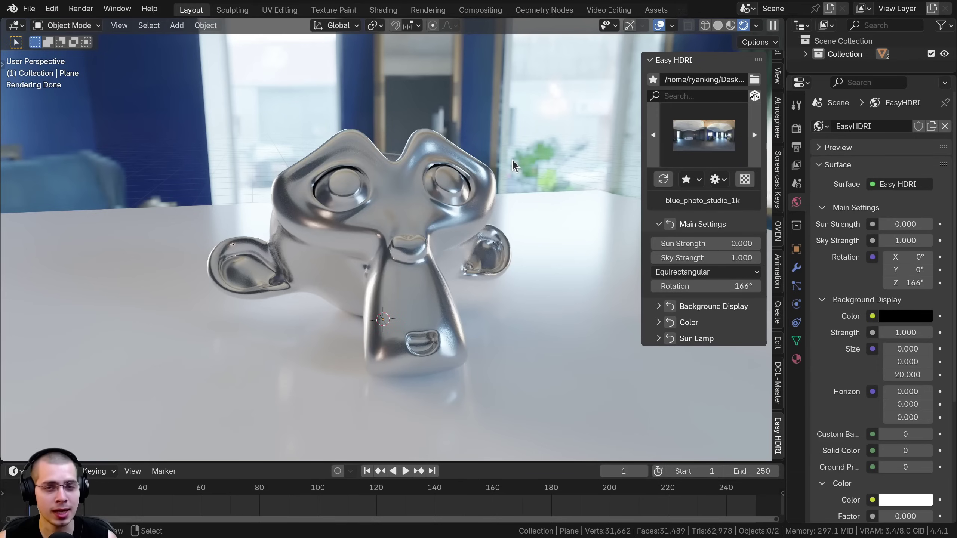
Make the background transparent, inspect the monkey head against it, and toggle the transparency off and back on.
click(745, 180)
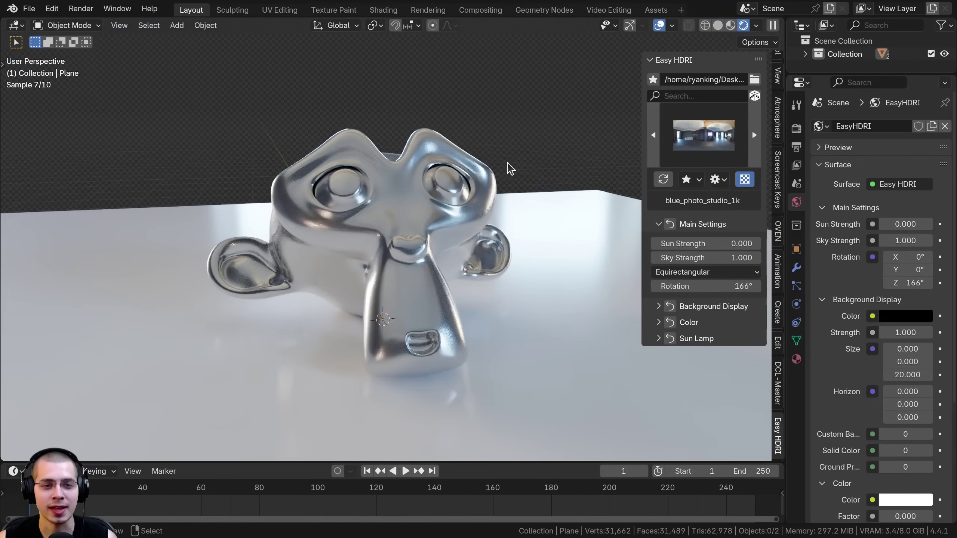
middle_drag(481, 197, 457, 238)
middle_drag(420, 208, 399, 207)
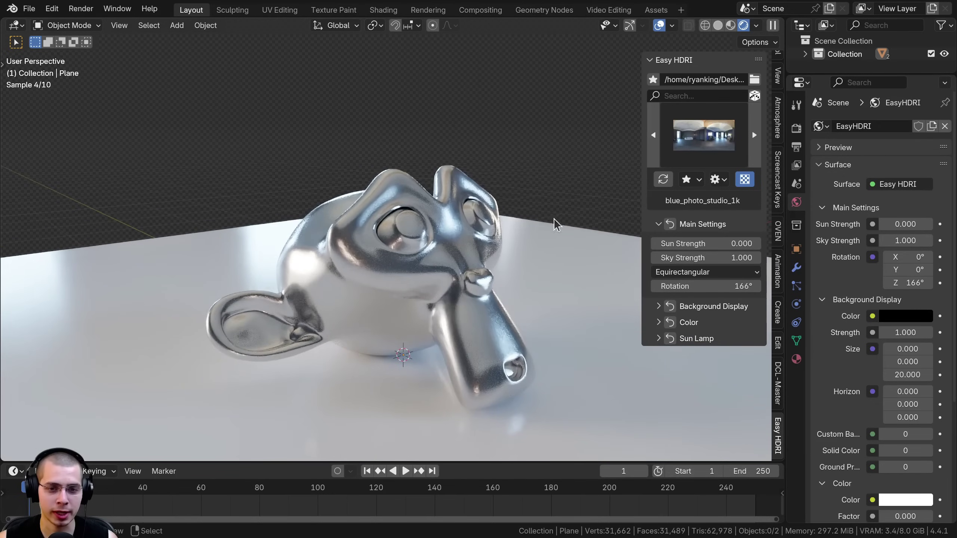
click(751, 185)
click(751, 184)
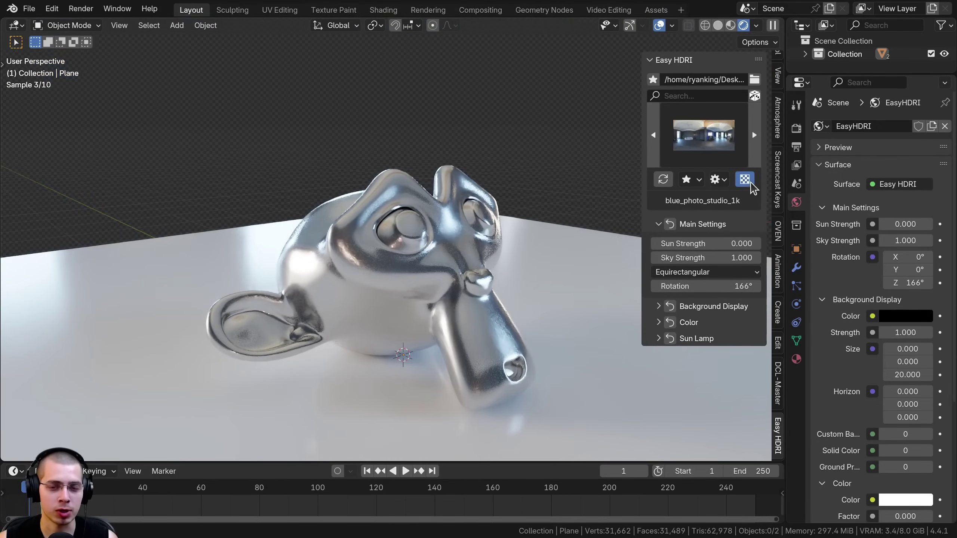
Turn off the transparent background, find the Transparent option in the render Film settings, and toggle it on and off.
shift+middle_drag(459, 277, 456, 259)
click(745, 179)
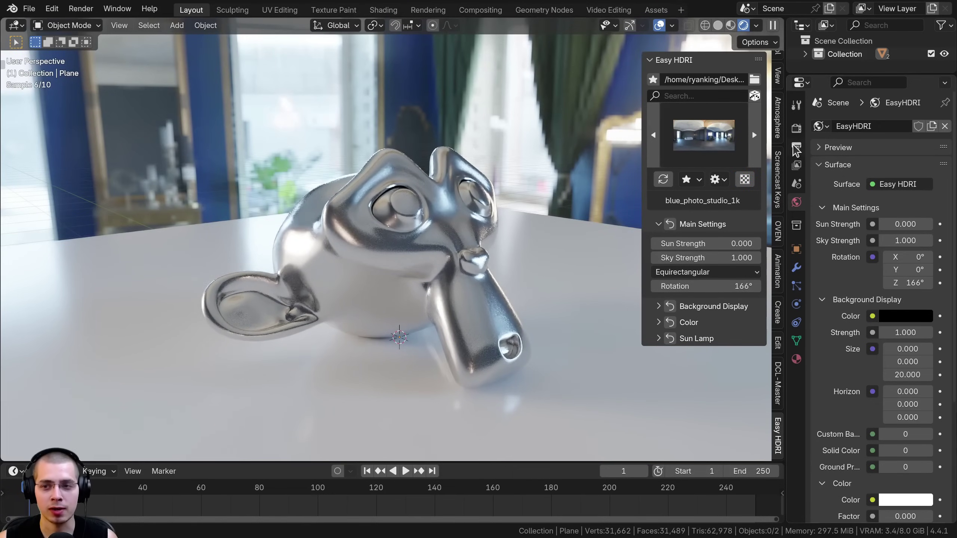
click(796, 147)
click(797, 131)
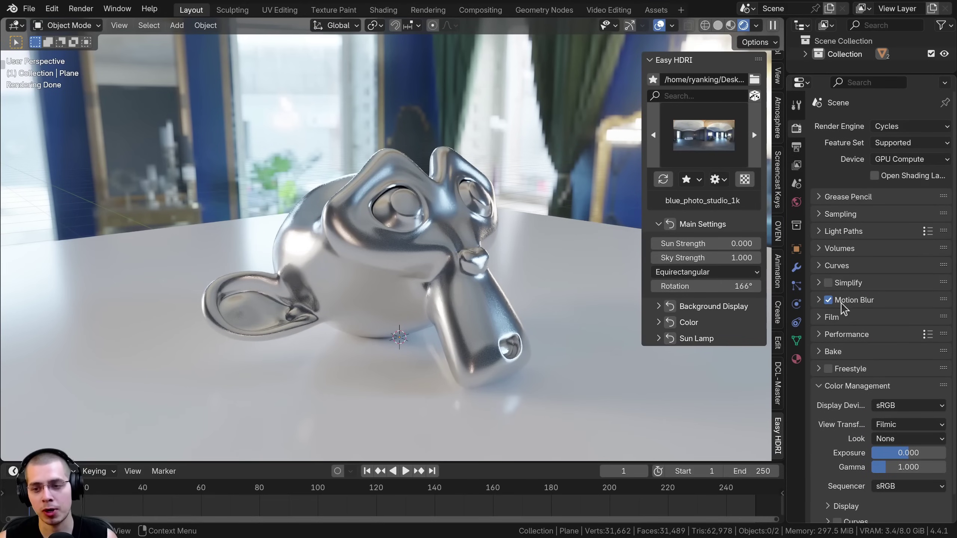
click(821, 317)
click(838, 413)
click(838, 413)
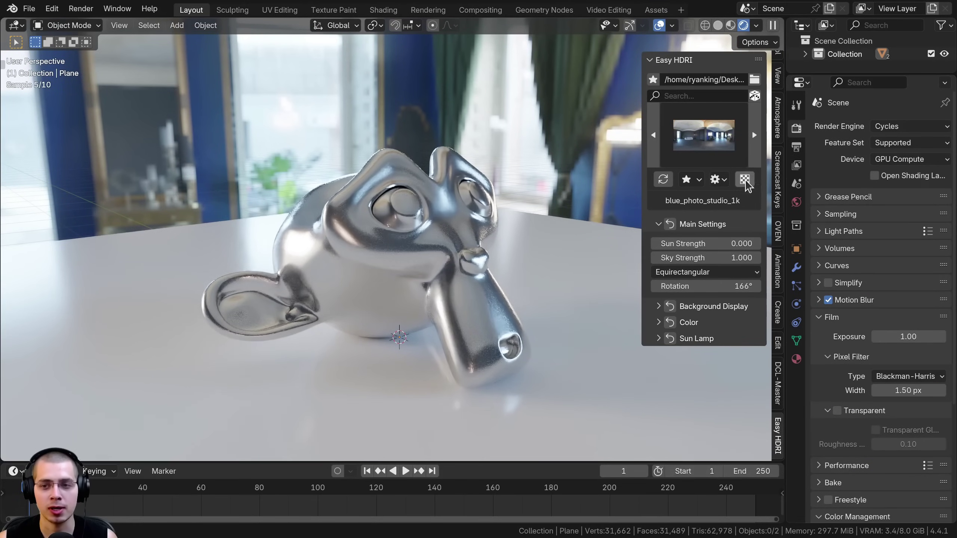
Toggle Easy HDRI's background transparency to compare it with the Film Transparent option, leave it off, and collapse Main Settings.
click(745, 181)
click(745, 180)
middle_drag(431, 226, 385, 224)
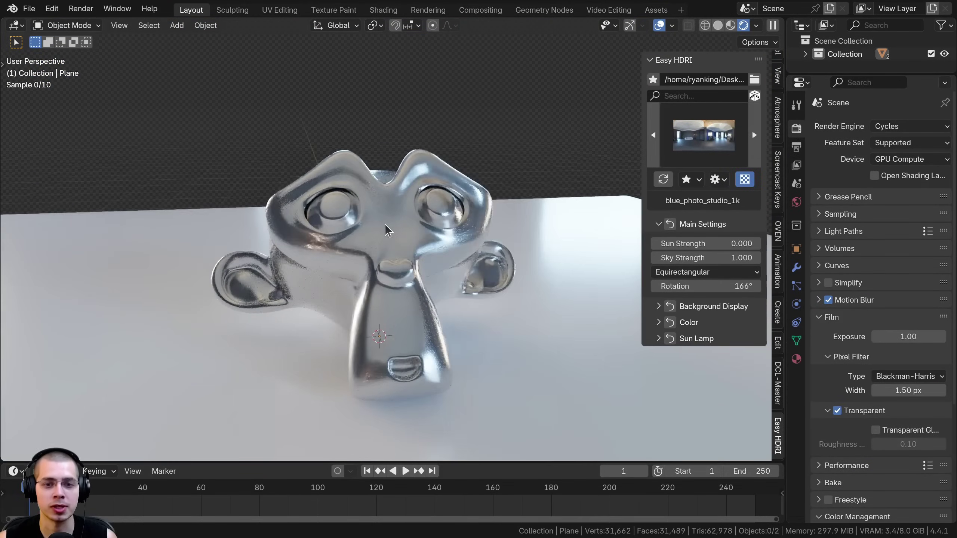
click(703, 223)
click(745, 180)
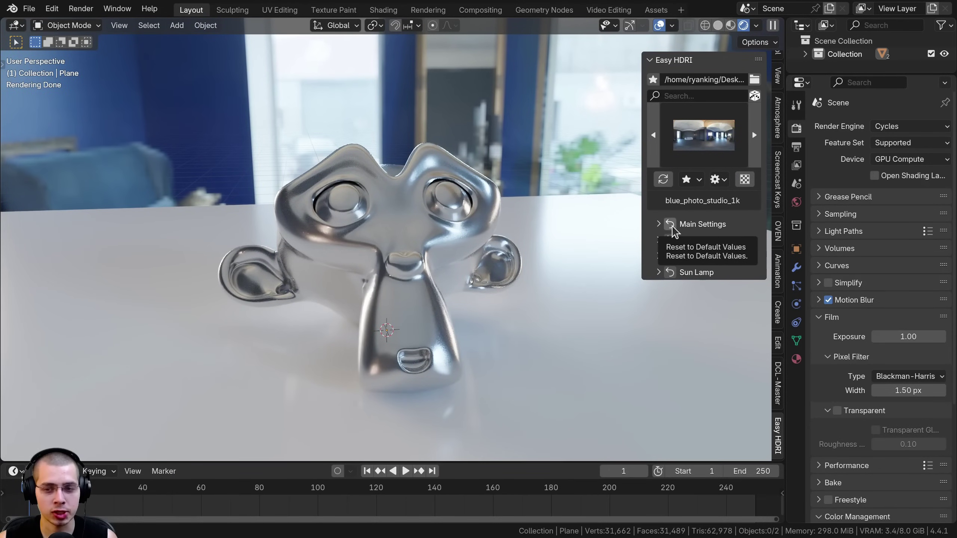
Reset the Easy HDRI Main Settings to their default values and expand that section.
click(671, 225)
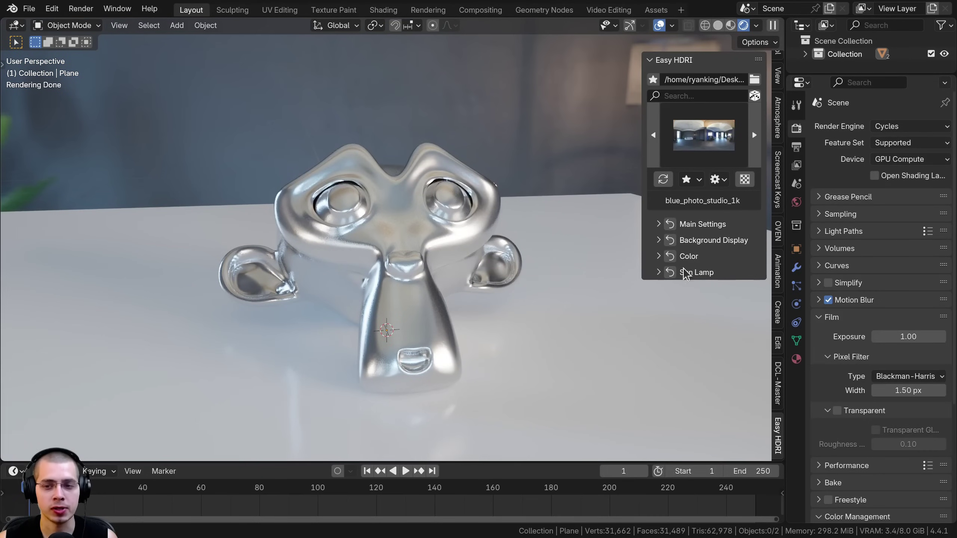
click(659, 224)
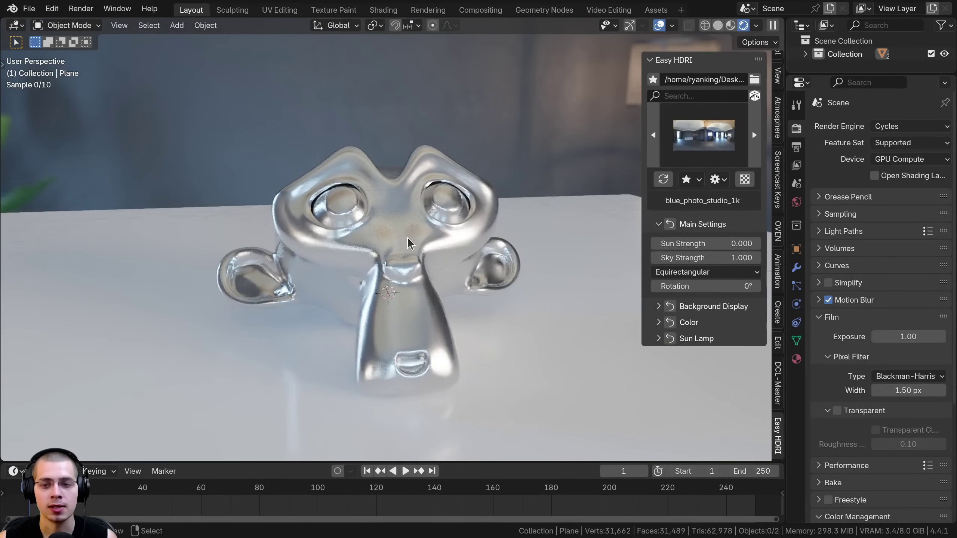
scroll(408, 237, down, 5)
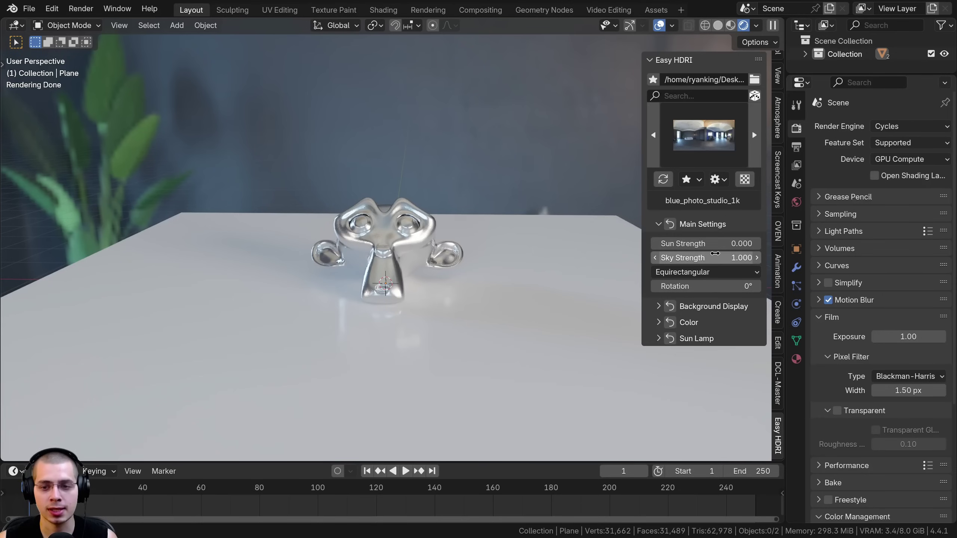
Apply the rustig_koppie_puresky_1k HDRI as the environment and inspect the monkey head's lighting and shadow.
click(700, 116)
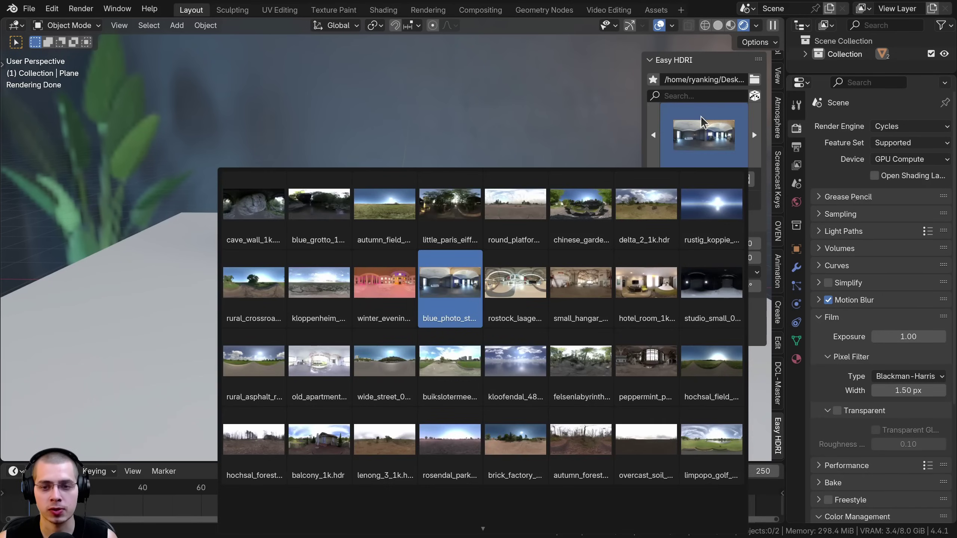
click(698, 198)
scroll(406, 278, up, 4)
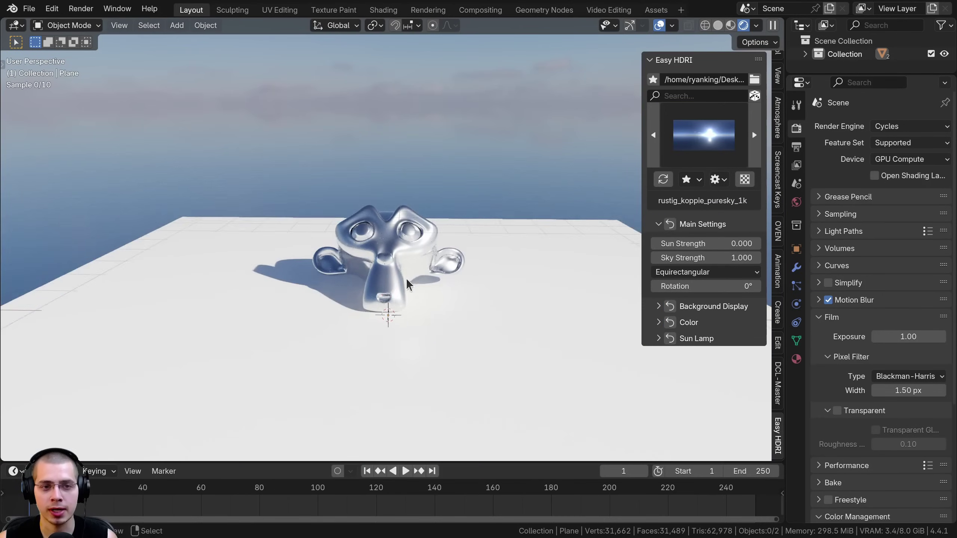
scroll(309, 267, down, 5)
middle_drag(484, 263, 519, 205)
Raise the Sun Strength to 15.3, try a stronger Sky Strength, and reset both to their defaults.
drag(705, 244, 762, 243)
middle_drag(396, 327, 618, 264)
drag(722, 257, 761, 258)
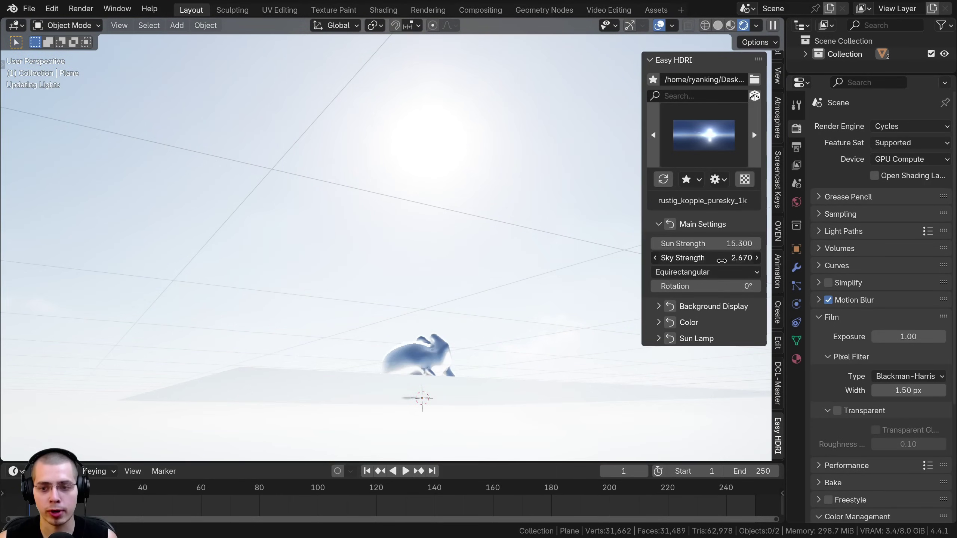
key(BackSpace)
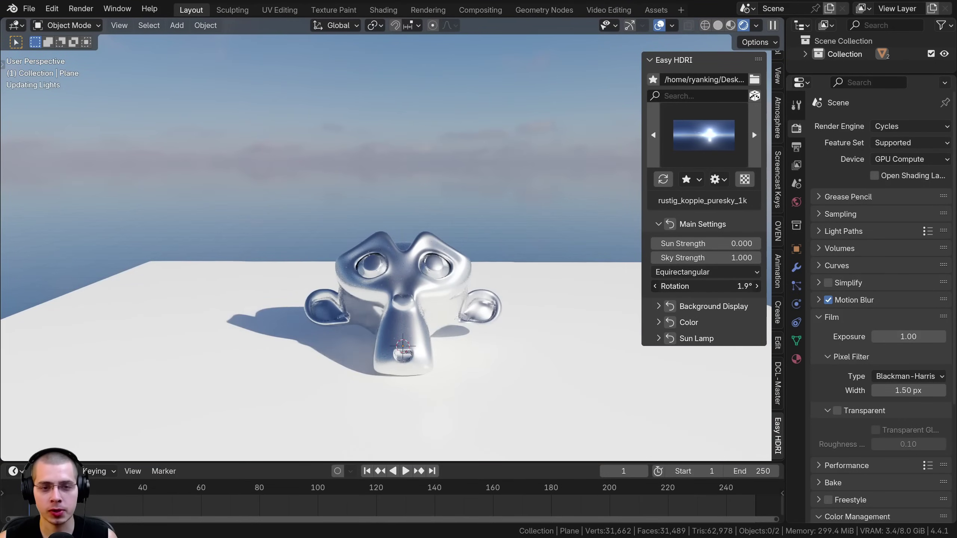
Try the Rotation value and cancel it, and rotate the HDRI interactively until the monkey head's shadow falls to its left.
drag(699, 286, 740, 286)
right_click(699, 286)
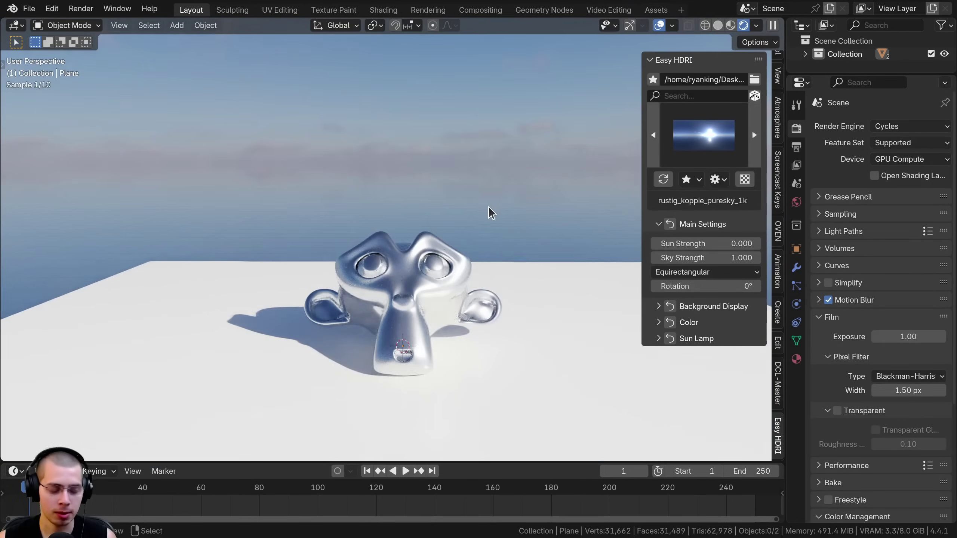
key(ctrl+shift+r)
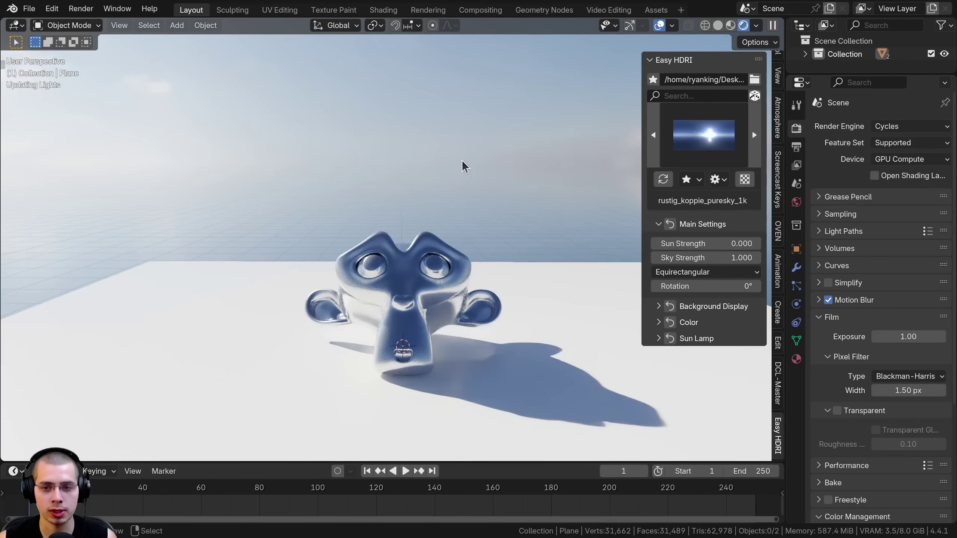
click(462, 160)
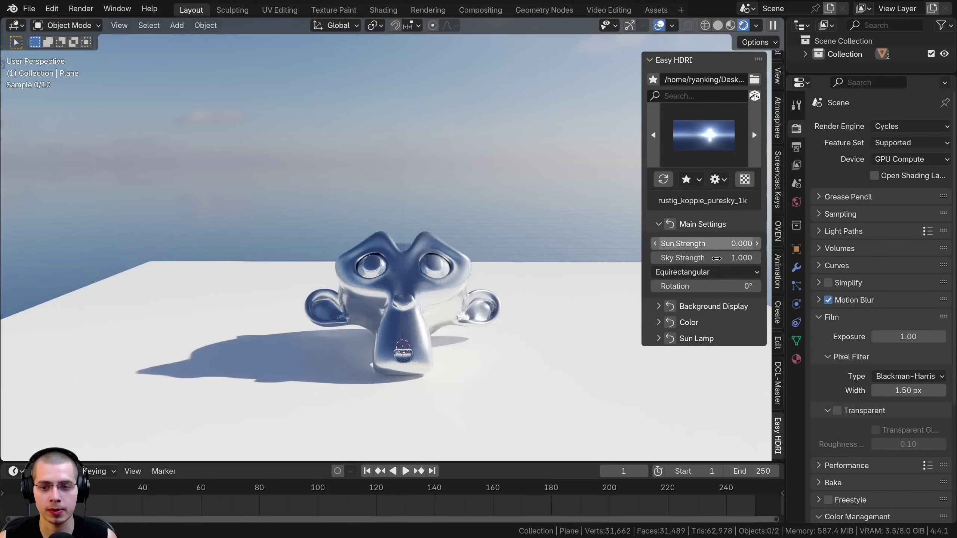
Expand the Background Display settings, switch the background to Solid, and try brighter colors before returning it to black.
click(669, 224)
click(668, 242)
middle_drag(410, 301, 411, 170)
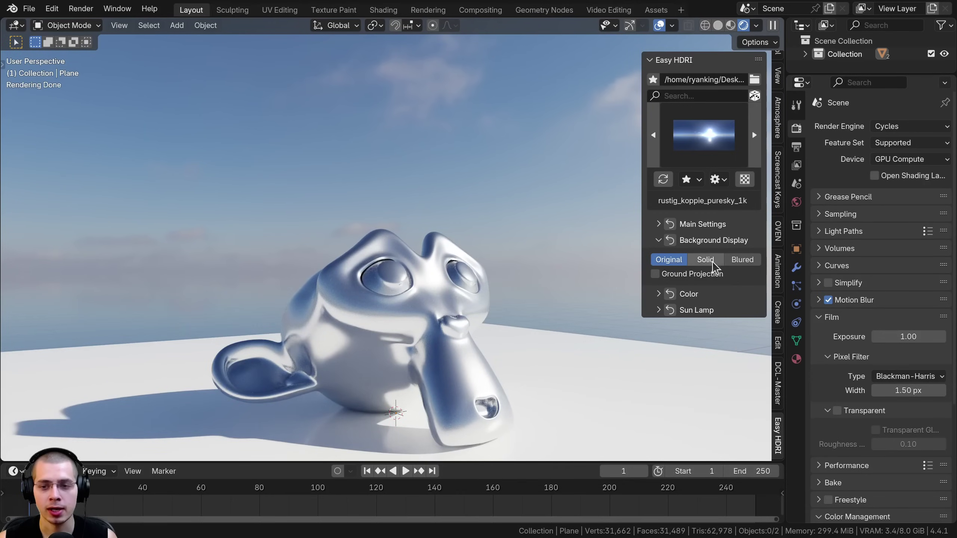
click(703, 260)
click(682, 275)
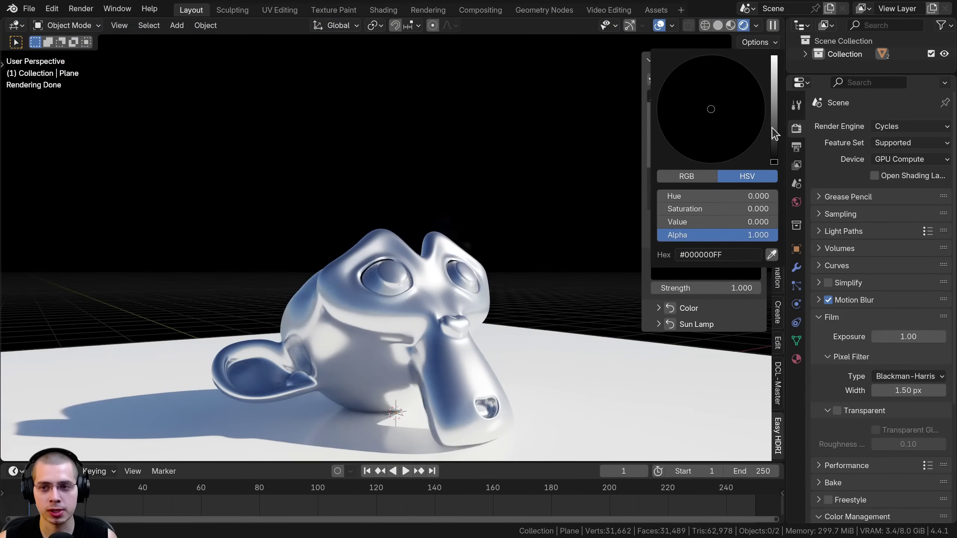
mouse_move(772, 128)
mouse_down()
mouse_move(774, 74)
mouse_move(774, 170)
mouse_move(774, 143)
mouse_up()
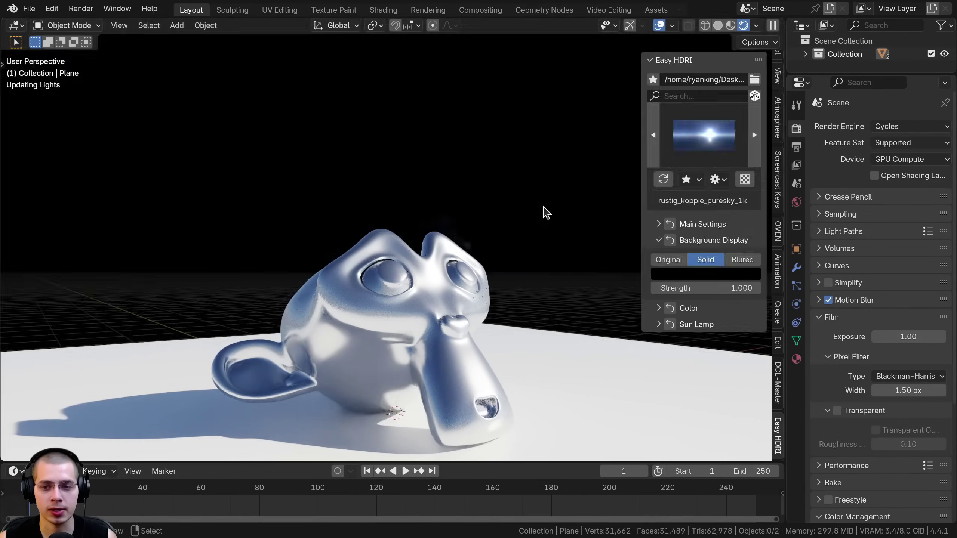
Set the background display to Blured, generate a blurred image from the current HDRI, and inspect it around the monkey head.
click(740, 261)
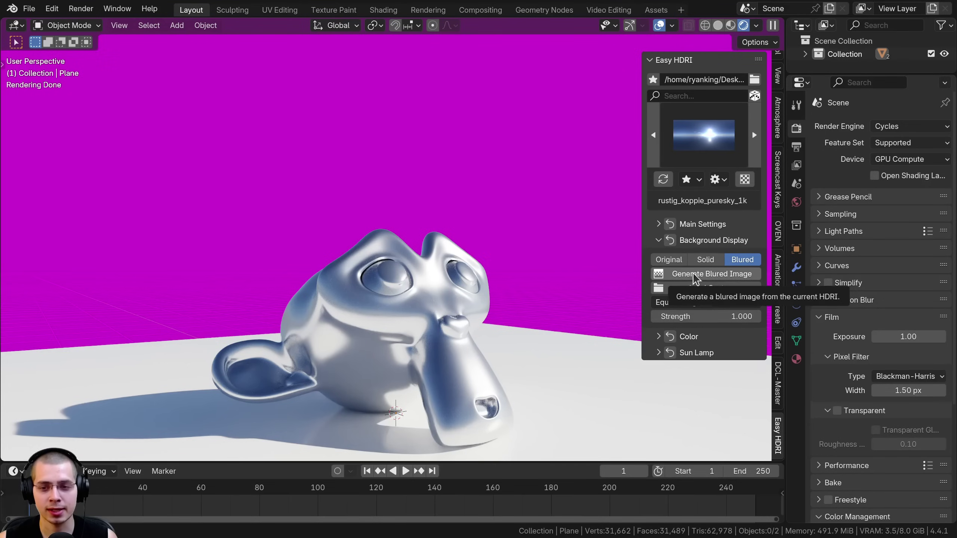
click(708, 273)
scroll(408, 250, down, 7)
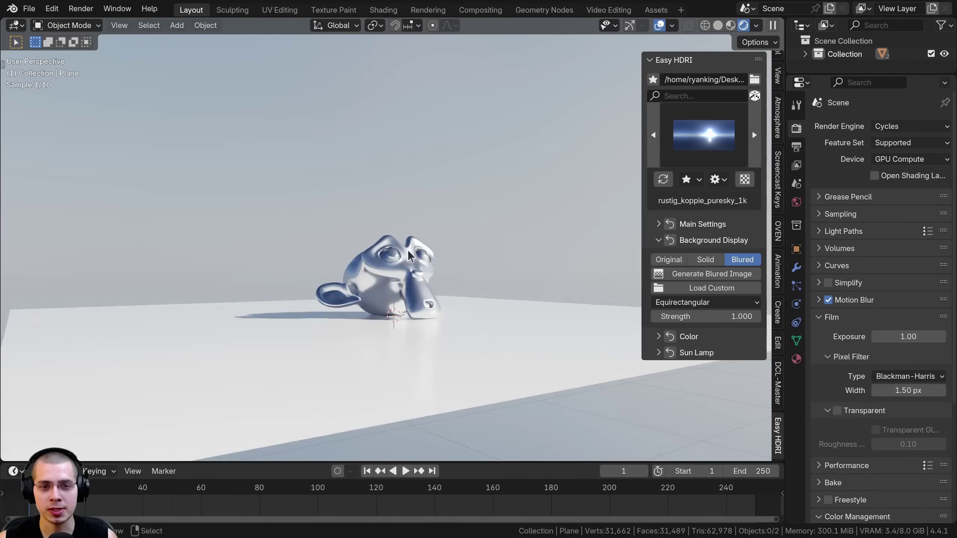
middle_drag(463, 250, 560, 265)
scroll(560, 265, up, 3)
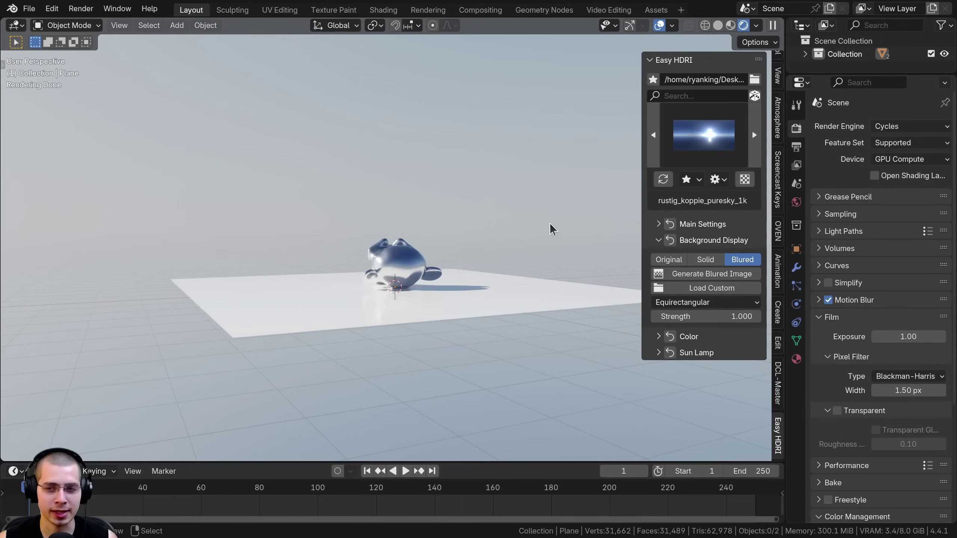
middle_drag(474, 239, 565, 211)
Apply the leadenhall_market_1k HDRI from the gallery and check it with the Blured background.
click(693, 145)
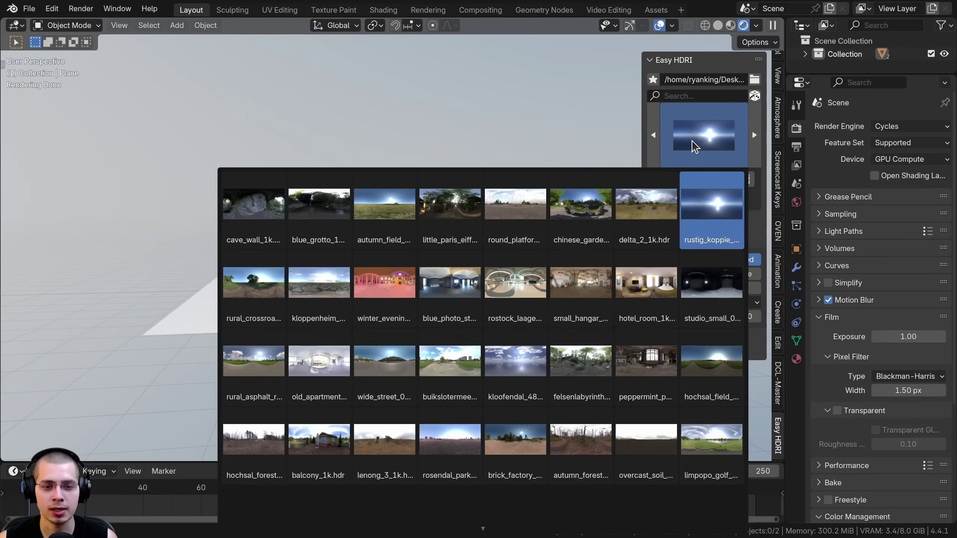
scroll(519, 359, down, 5)
click(519, 360)
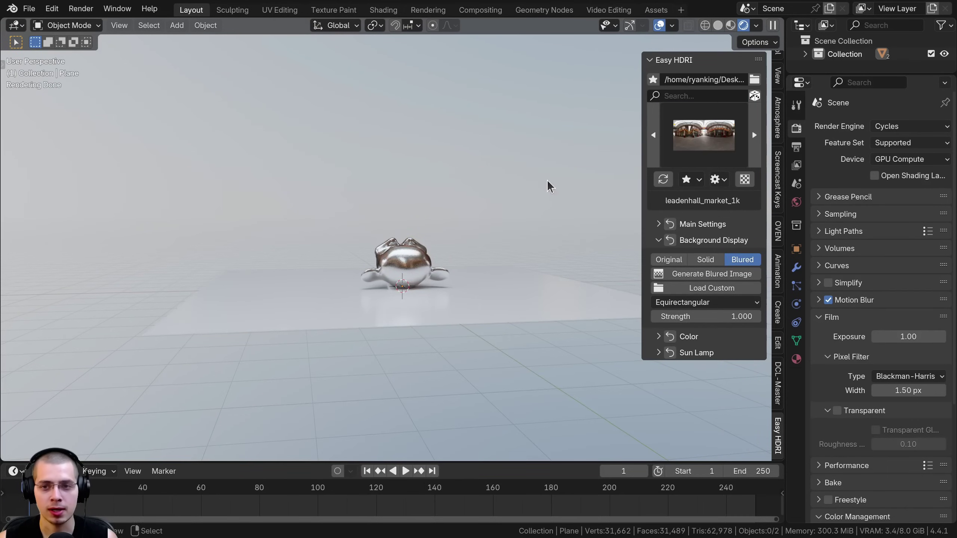
middle_drag(547, 180, 389, 162)
Switch the background display to Original and back to Blured to compare both around the monkey head.
click(662, 261)
middle_drag(332, 167, 344, 63)
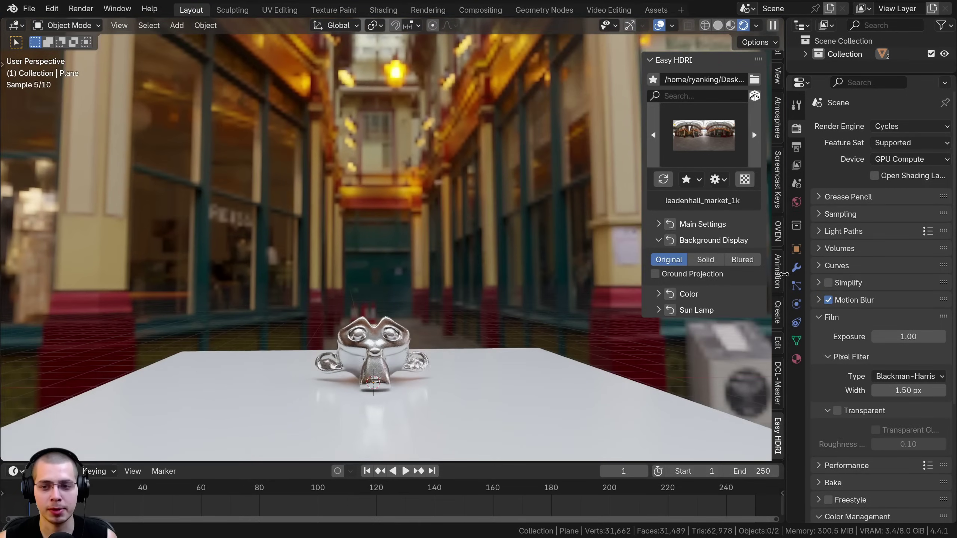
click(742, 259)
middle_drag(378, 304, 383, 253)
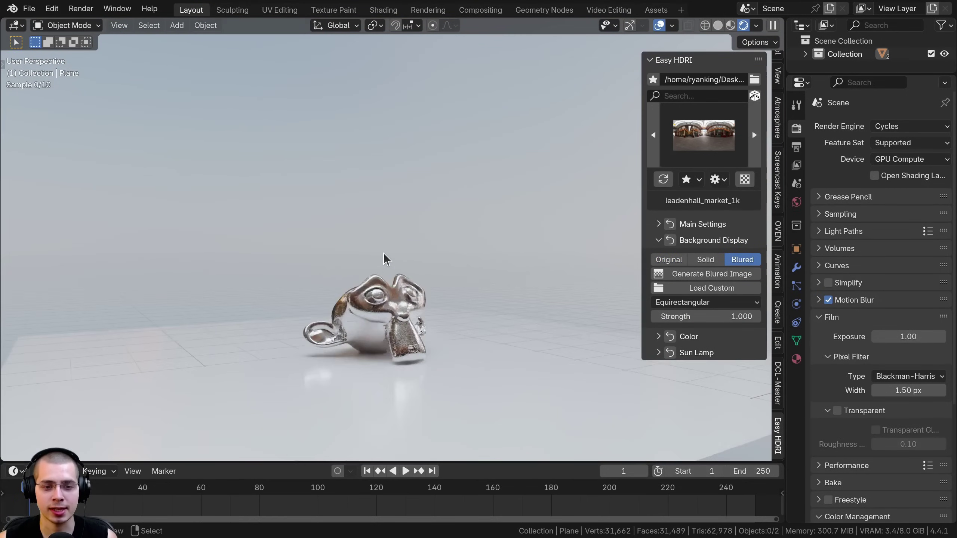
scroll(388, 234, up, 4)
shift+middle_drag(399, 205, 405, 130)
shift+middle_drag(394, 237, 391, 226)
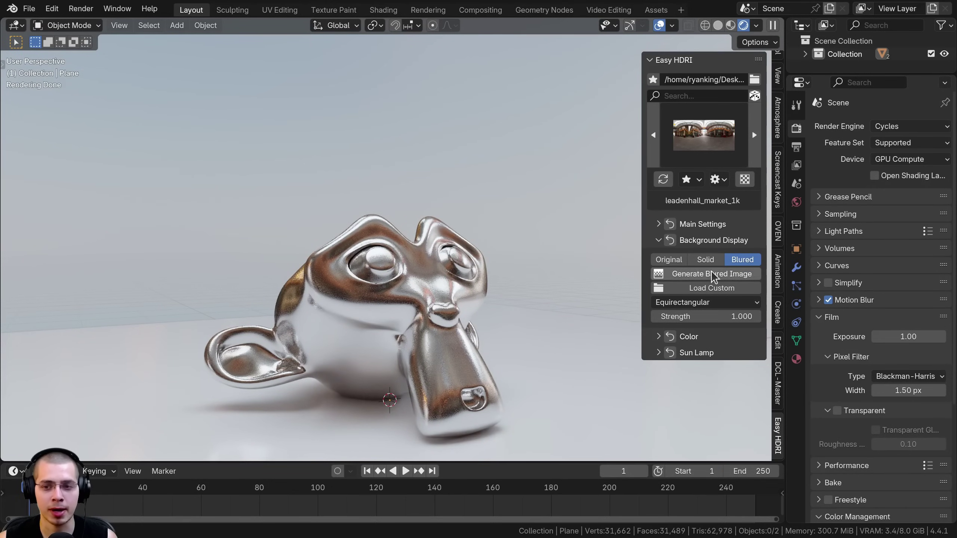
middle_drag(505, 270, 471, 275)
Switch to the file manager and inspect the blurred rustig_koppie_puresky_1k image in the EasyHDRI_Blured_images folder.
key(alt+Tab)
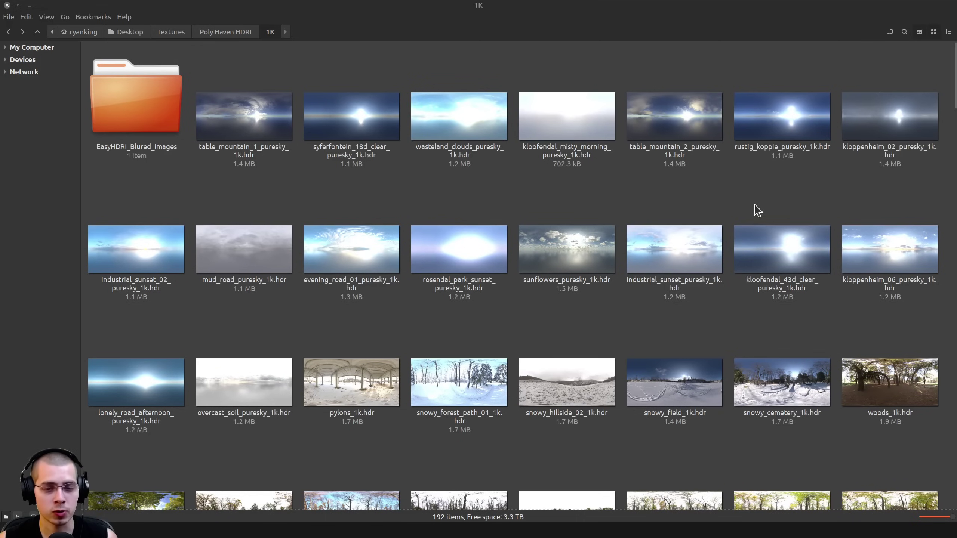
scroll(385, 199, down, 2)
scroll(226, 309, up, 2)
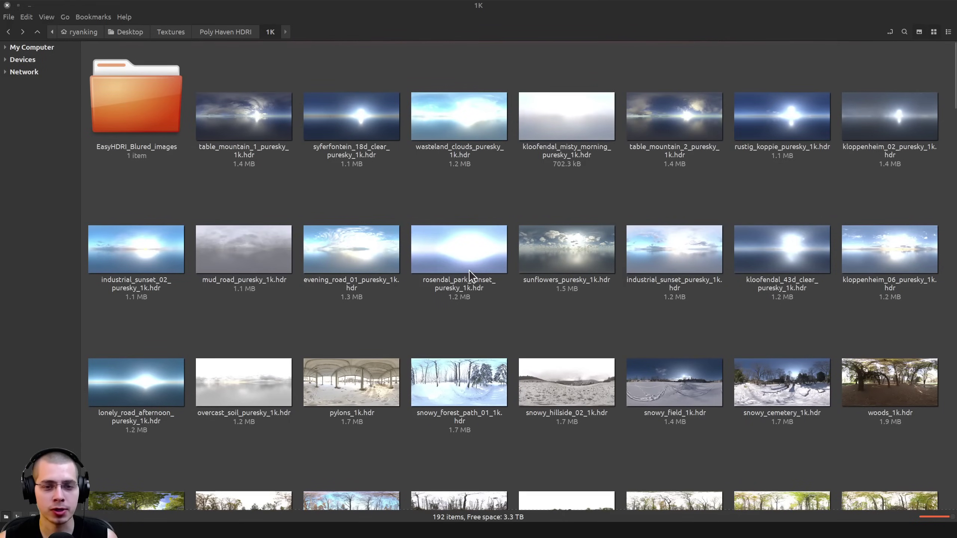
click(136, 125)
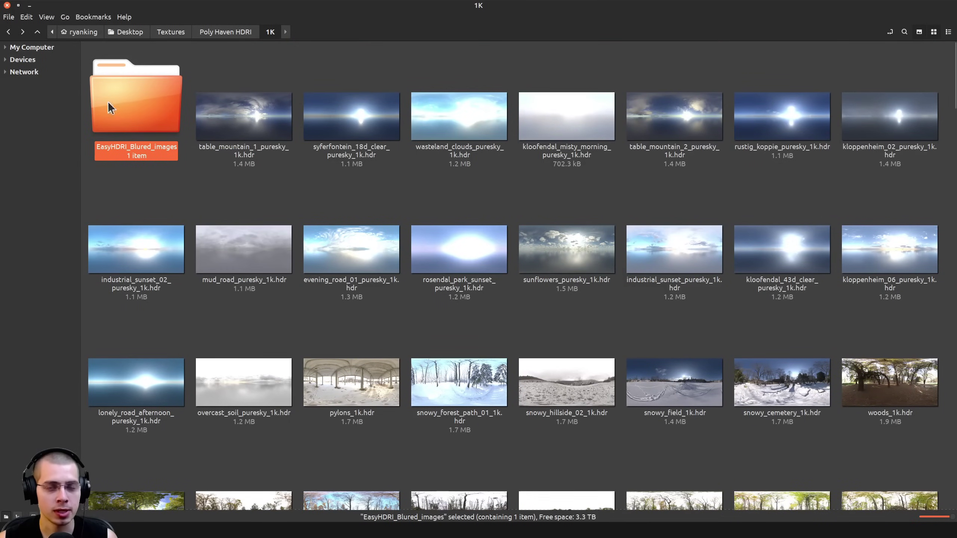
double_click(141, 105)
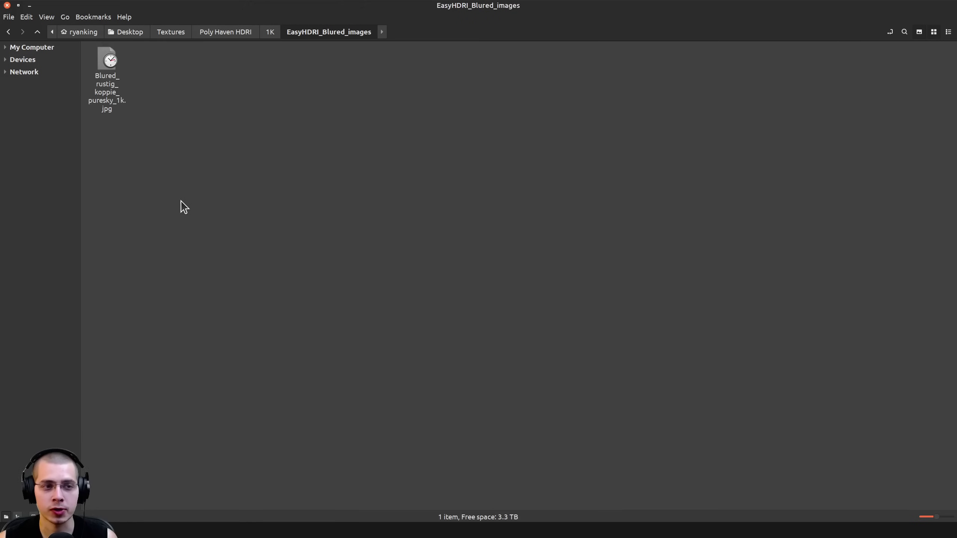
click(149, 99)
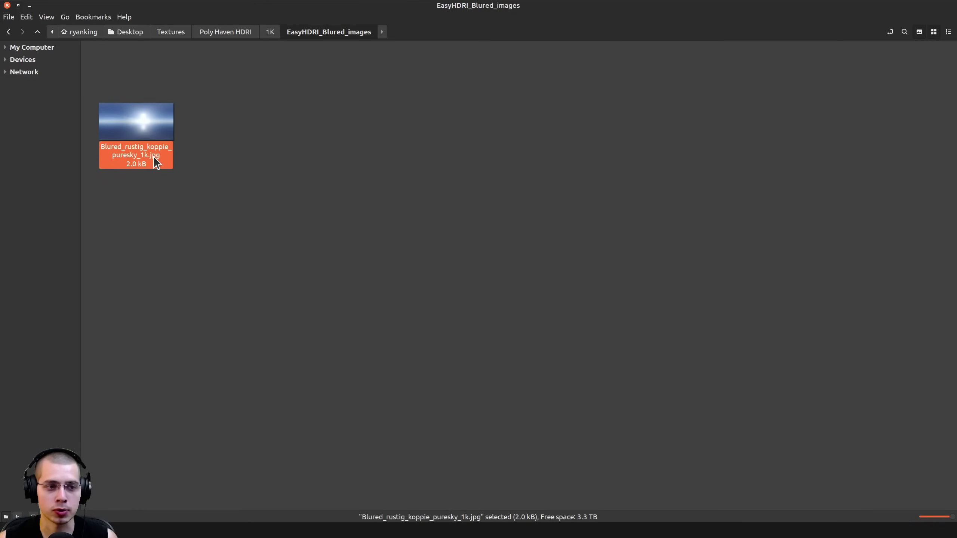
key(alt+Left)
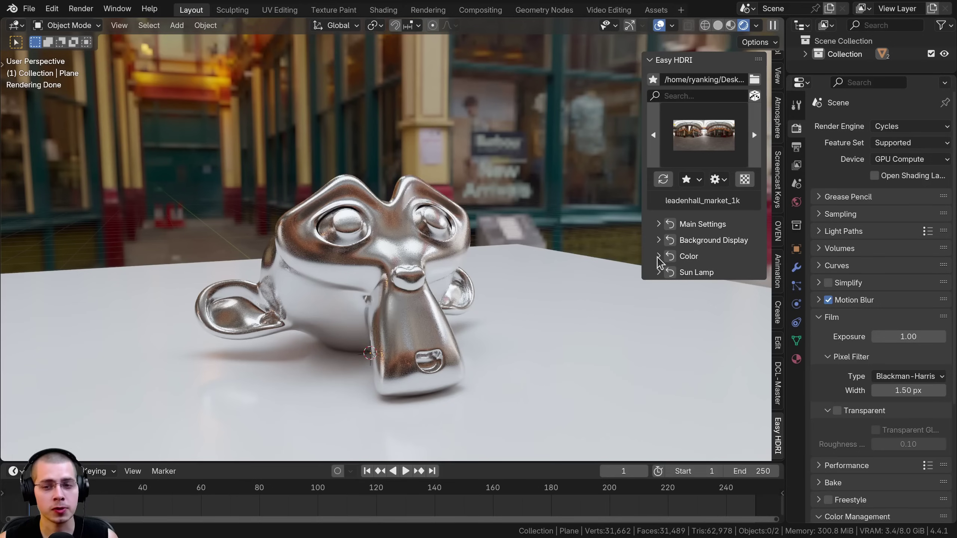
Expand the Color settings and apply the rustig_koppie_puresky_1k HDRI from the gallery.
click(658, 256)
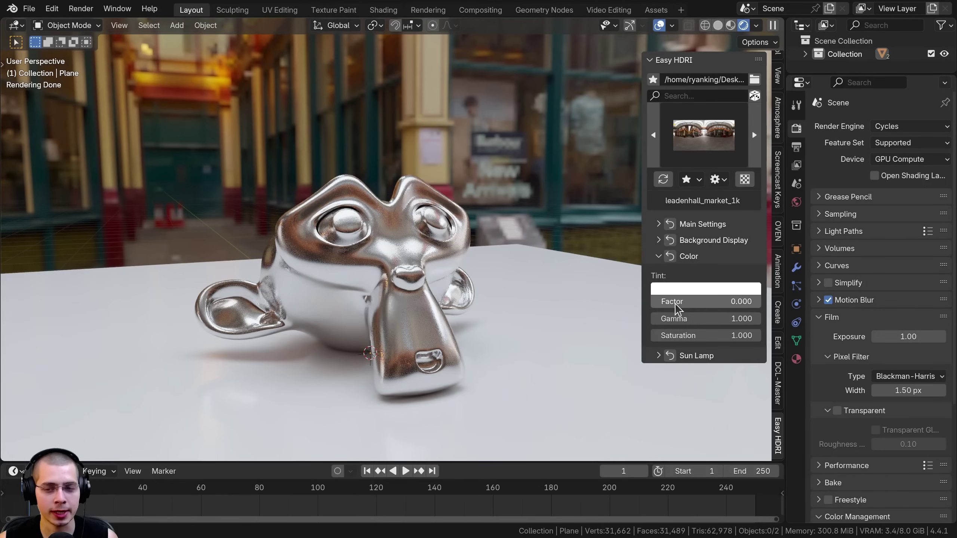
middle_drag(396, 203, 358, 190)
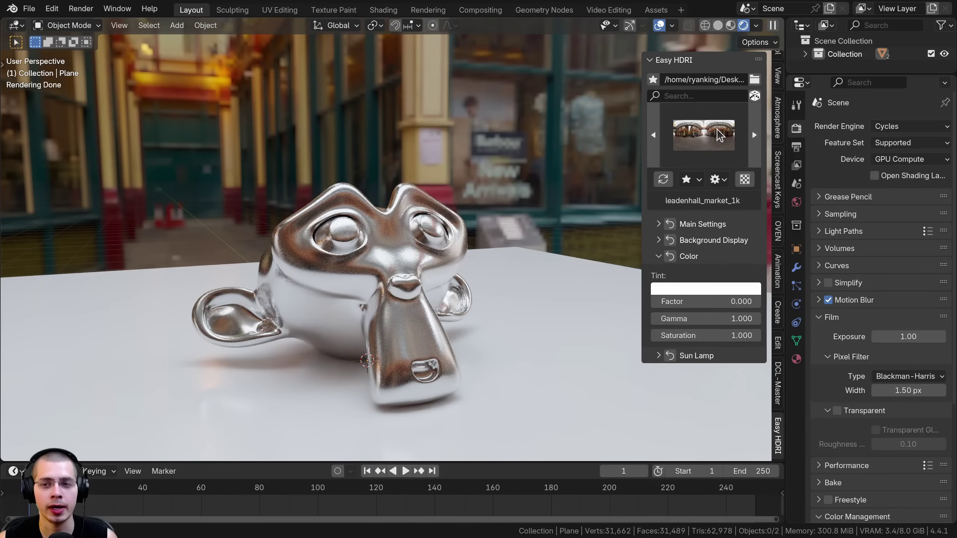
click(719, 135)
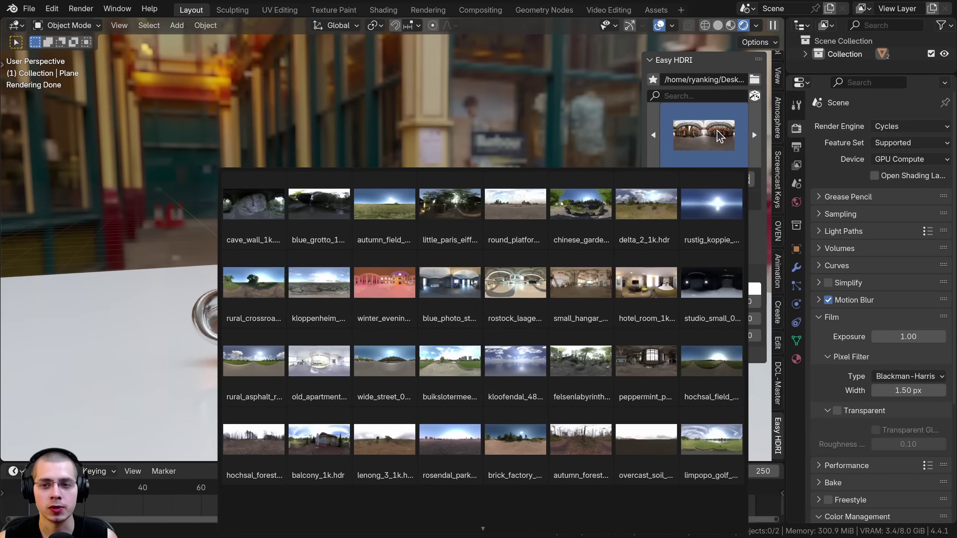
click(719, 206)
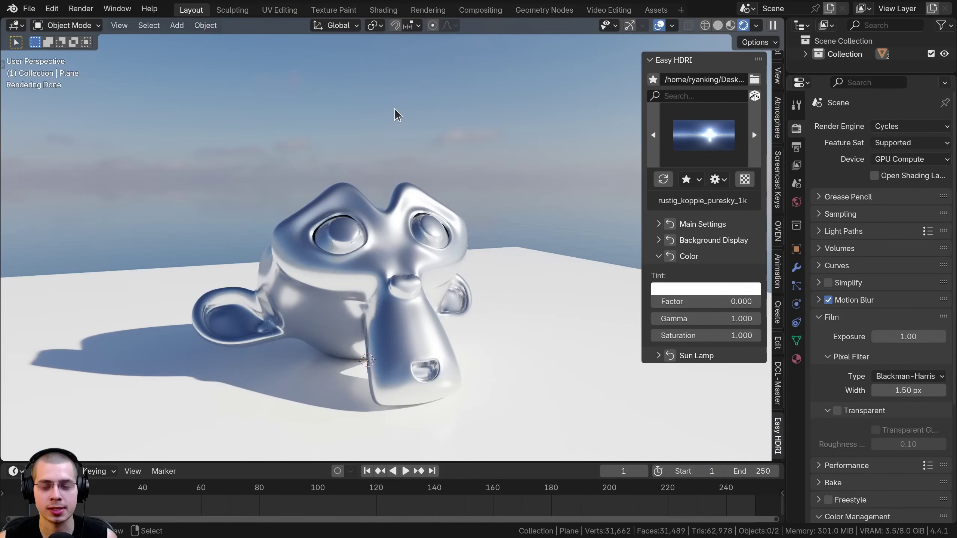
middle_drag(395, 108, 393, 101)
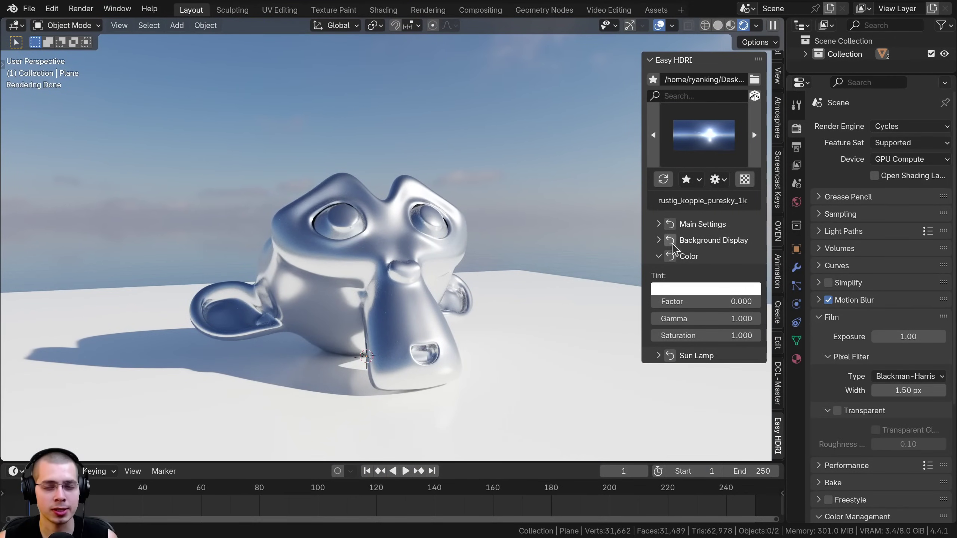
Tint the HDRI a very pale blue with the tint factor set to 1.000.
drag(684, 297, 693, 299)
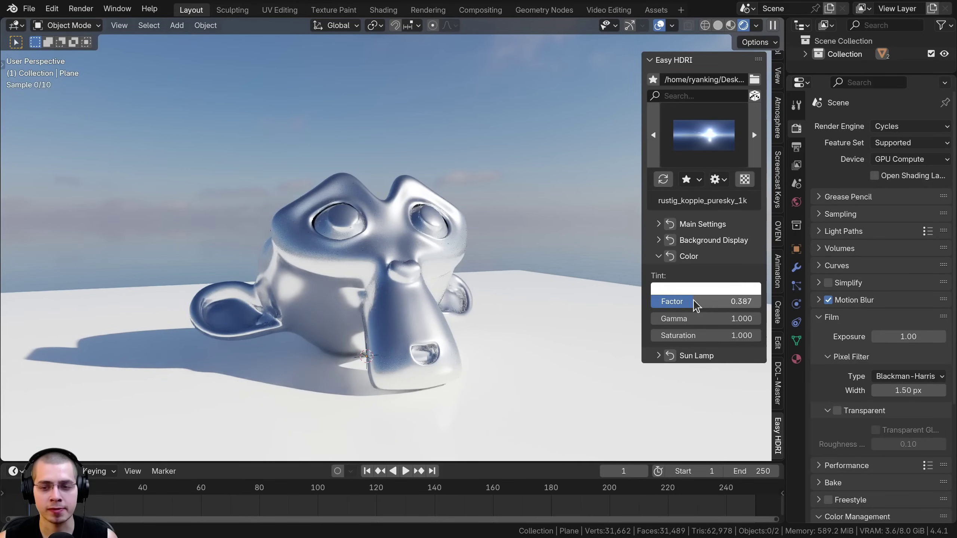
click(692, 289)
drag(711, 121, 717, 104)
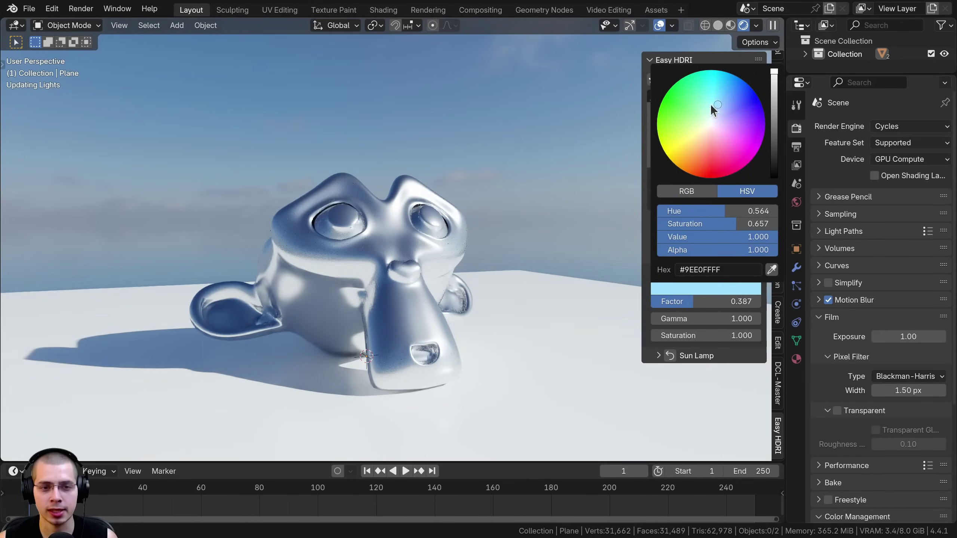
drag(692, 302, 737, 302)
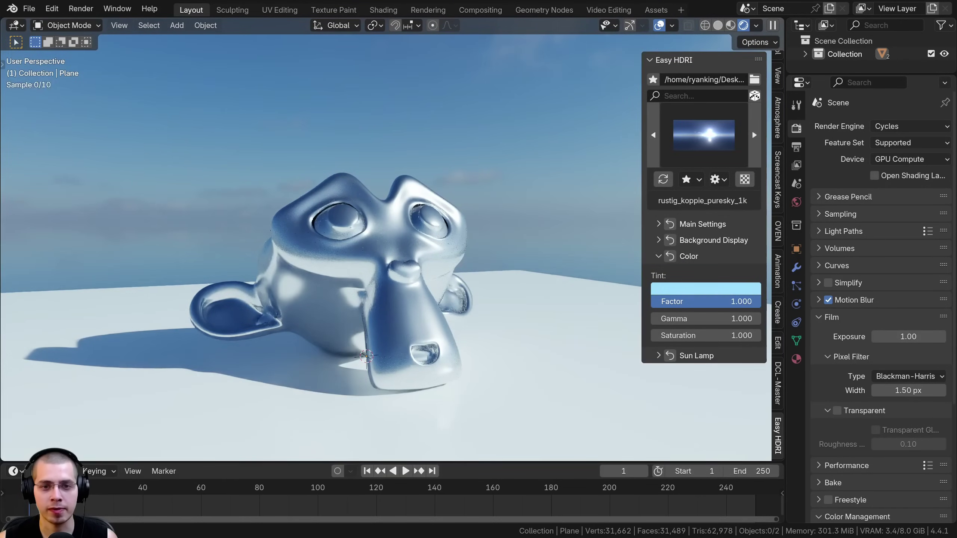
middle_drag(555, 299, 582, 300)
click(697, 288)
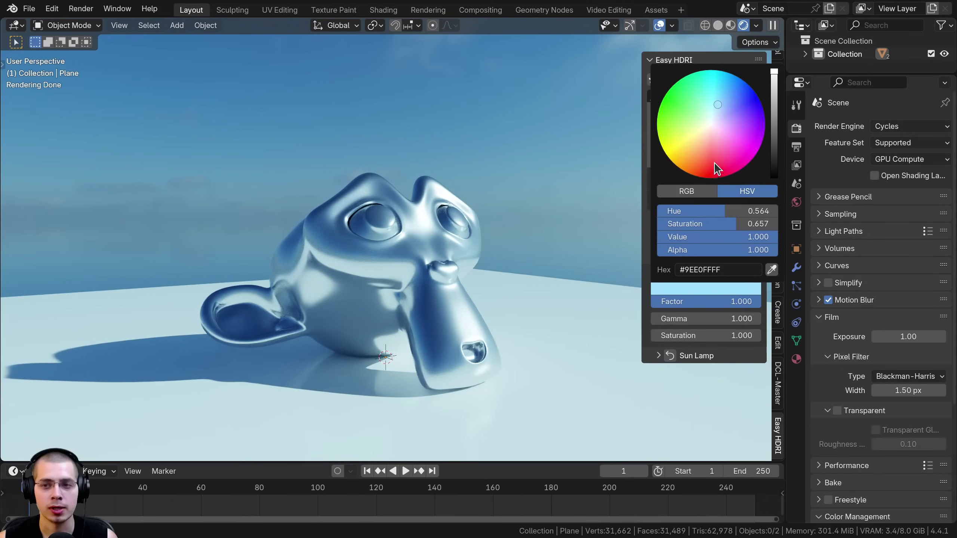
drag(718, 104, 715, 117)
Try different gamma and saturation values on the HDRI, including a saturation of 1.870.
drag(722, 319, 752, 335)
right_click(709, 319)
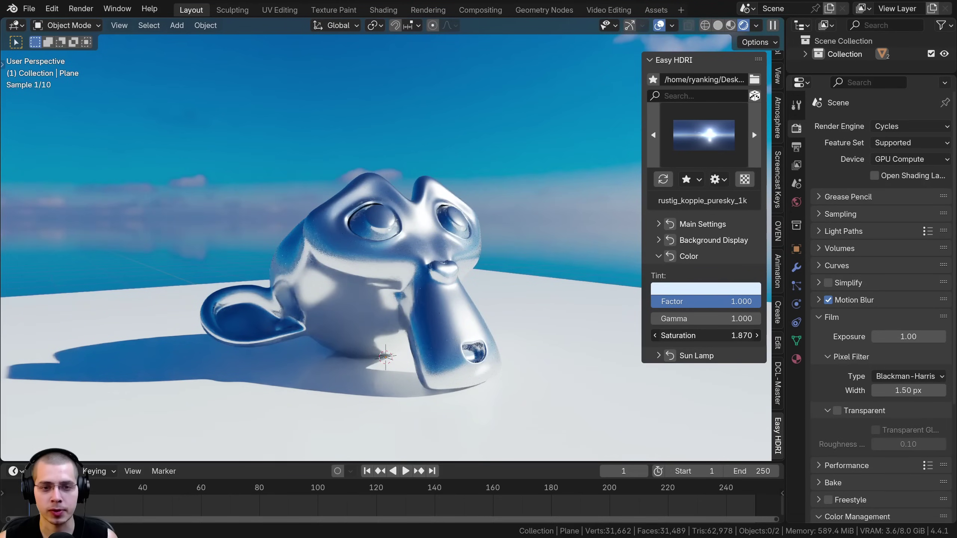
right_click(752, 335)
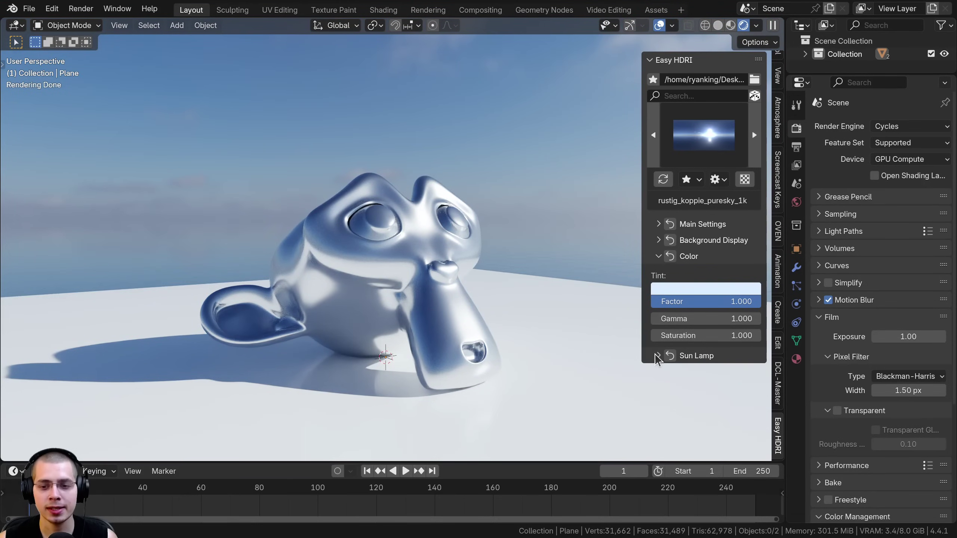
Expand the Sun Lamp settings, add a sun light to the scene and move it up above the monkey head.
click(658, 356)
scroll(319, 328, down, 3)
middle_drag(319, 328, 377, 330)
key(shift+a)
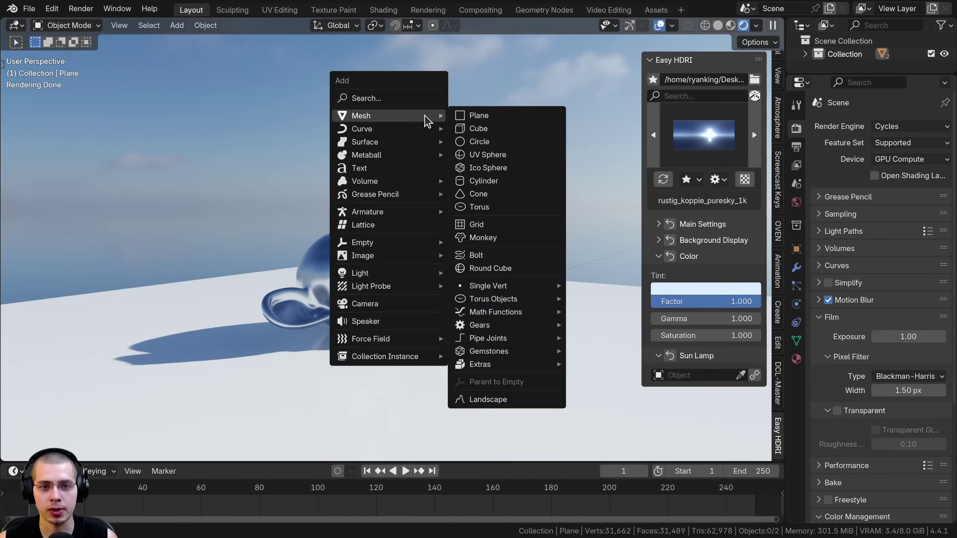
mouse_move(367, 274)
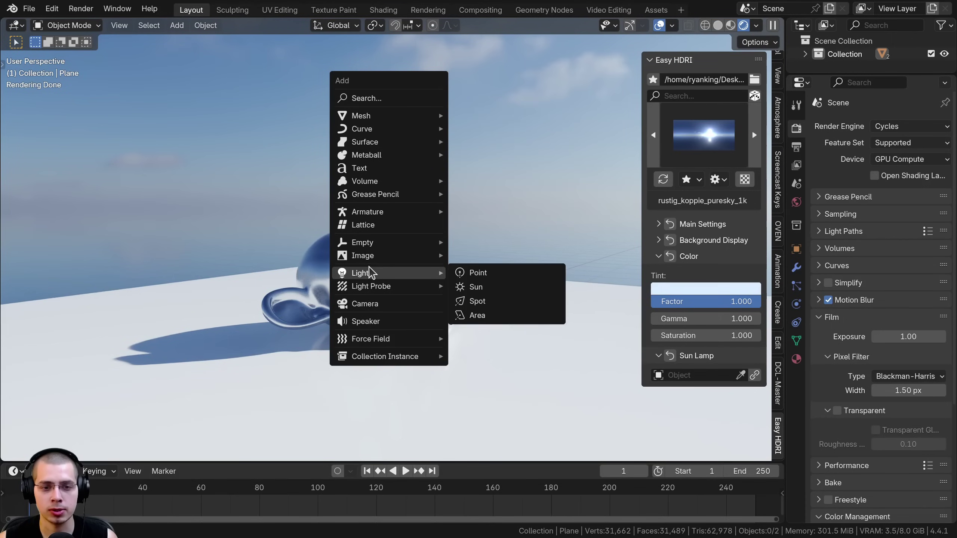
click(507, 288)
scroll(431, 334, down, 4)
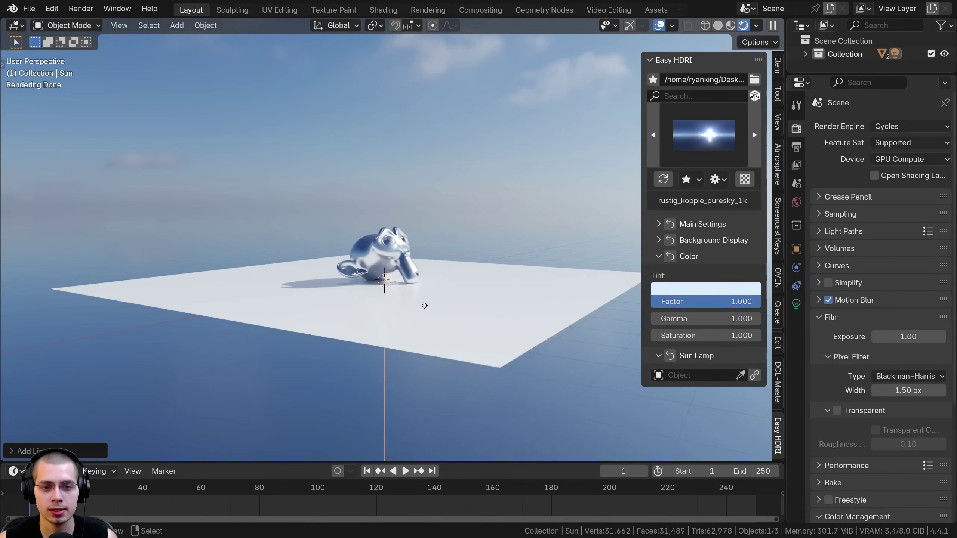
key(g)
click(511, 208)
Rotate the sun light freely so that its beam points sideways past the monkey head.
middle_drag(489, 345, 500, 393)
key(r)
click(602, 271)
key(r)
key(r)
click(604, 213)
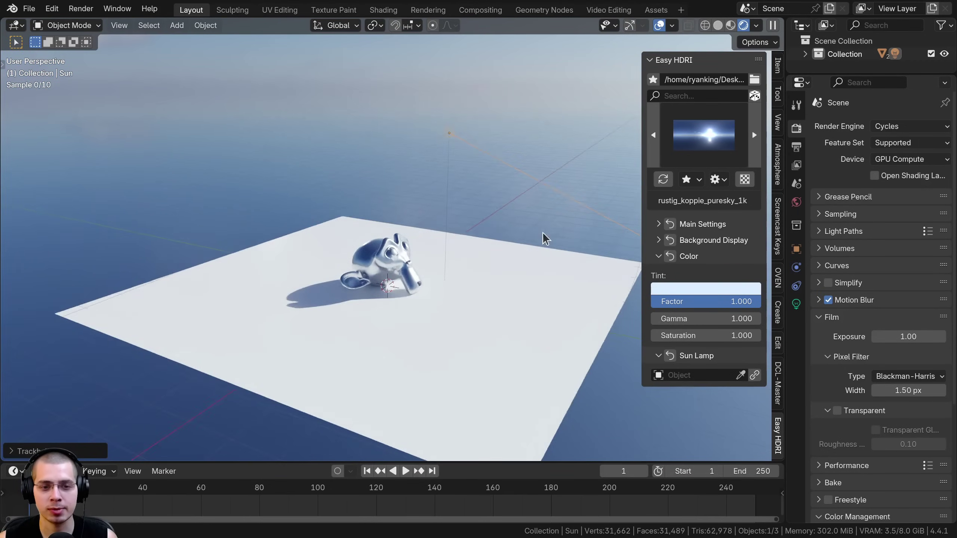
mouse_move(509, 253)
middle_down()
mouse_move(538, 242)
mouse_move(509, 248)
middle_up()
key(r)
key(r)
click(491, 248)
Check where the HDRI's sun sits in the sky and assign the sun light as the Sun Lamp object.
middle_drag(245, 326, 295, 159)
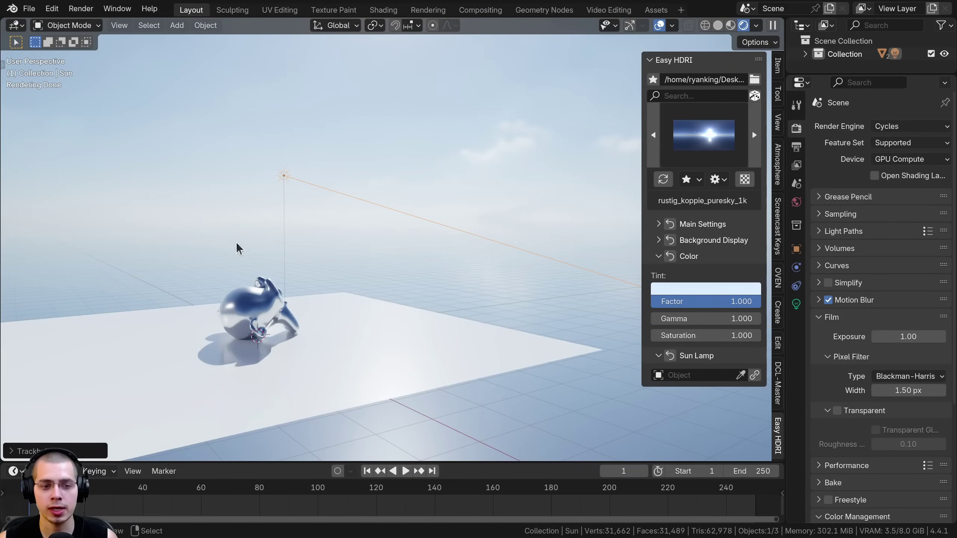
middle_drag(441, 270, 559, 85)
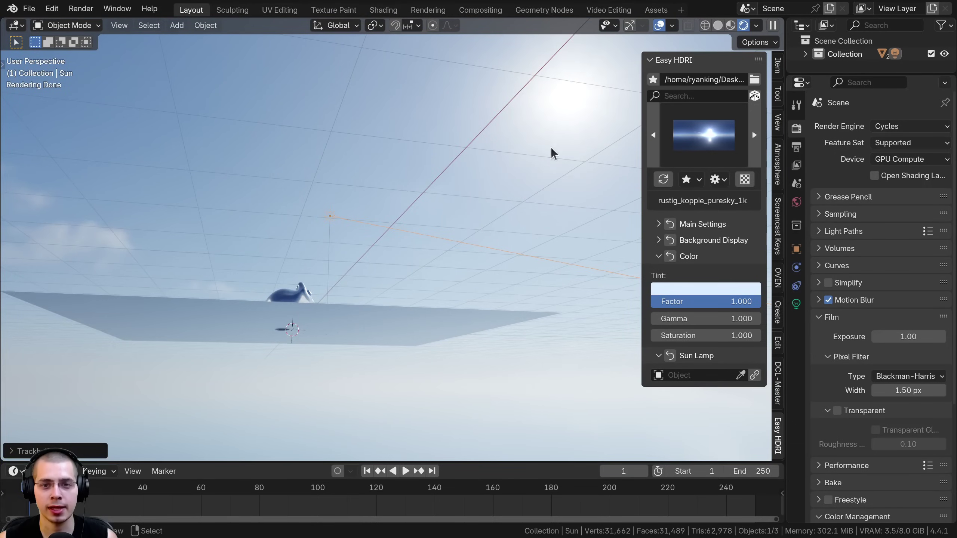
middle_drag(517, 158, 548, 176)
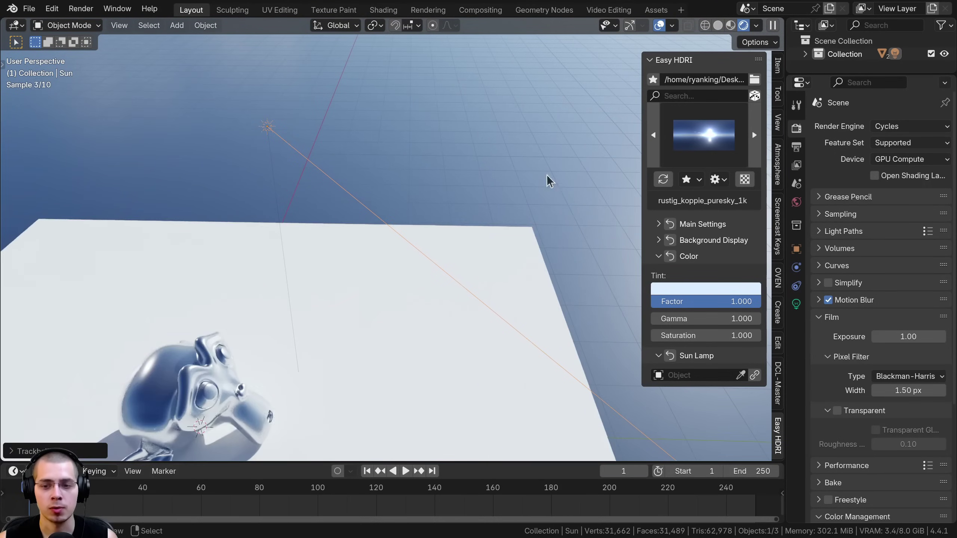
click(741, 375)
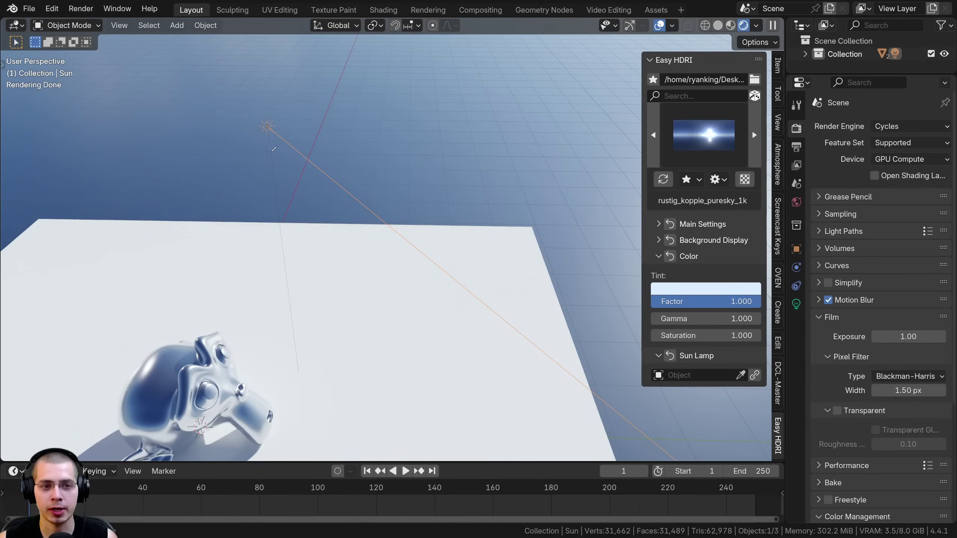
click(267, 128)
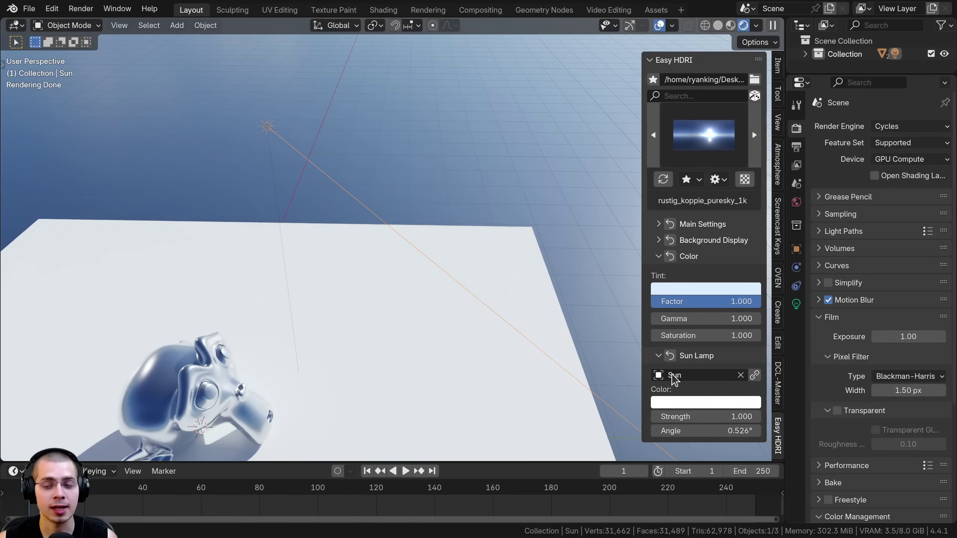
Align the assigned sun lamp with the HDRI's sun and check its direction against the bright spot in the sky.
click(755, 376)
scroll(237, 275, down, 3)
middle_drag(236, 276, 302, 107)
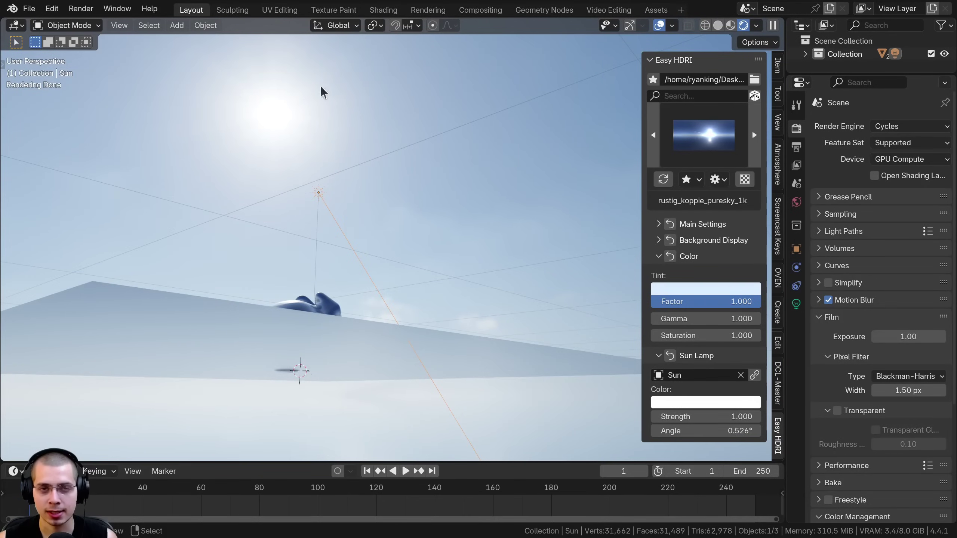
middle_drag(302, 196, 438, 208)
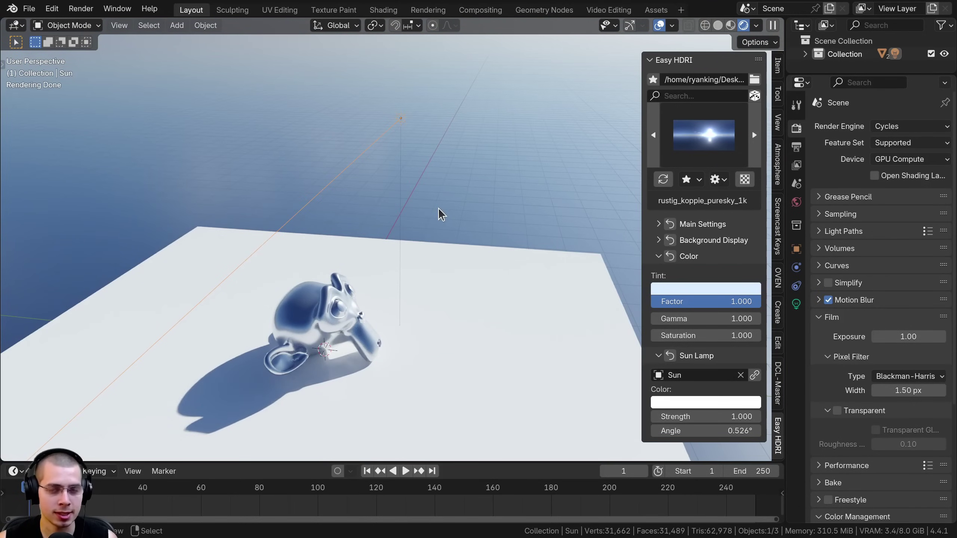
Set the sun lamp's color to a pale peach.
shift+middle_drag(420, 264, 434, 230)
scroll(433, 230, up, 3)
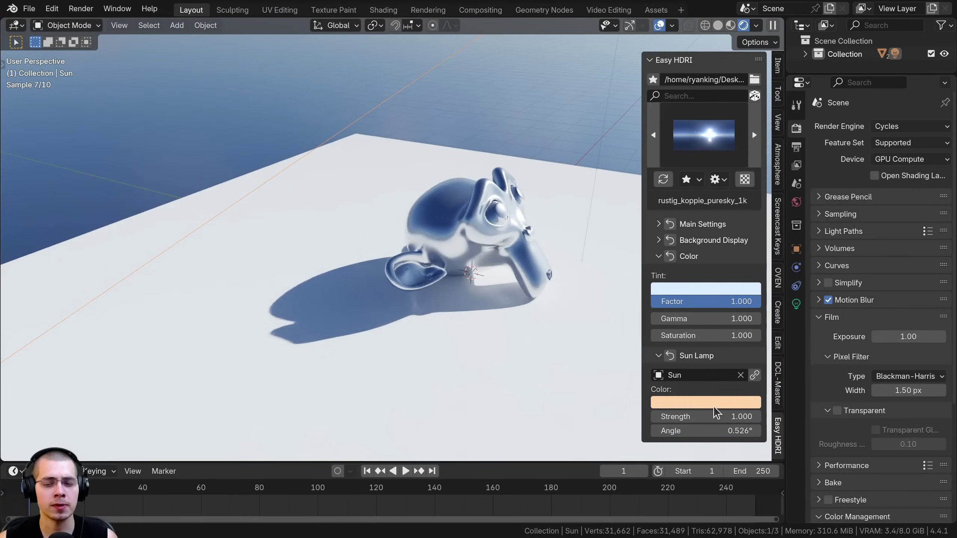
click(714, 406)
drag(698, 260, 708, 258)
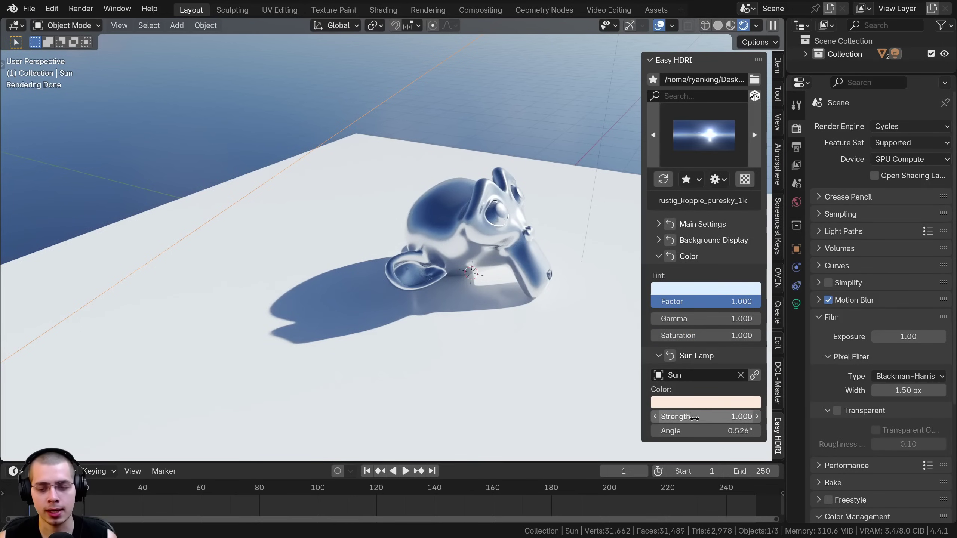
Apply the rustig_koppie_puresky_1k HDRI from the gallery again and check the light on the monkey head.
middle_drag(462, 226, 434, 313)
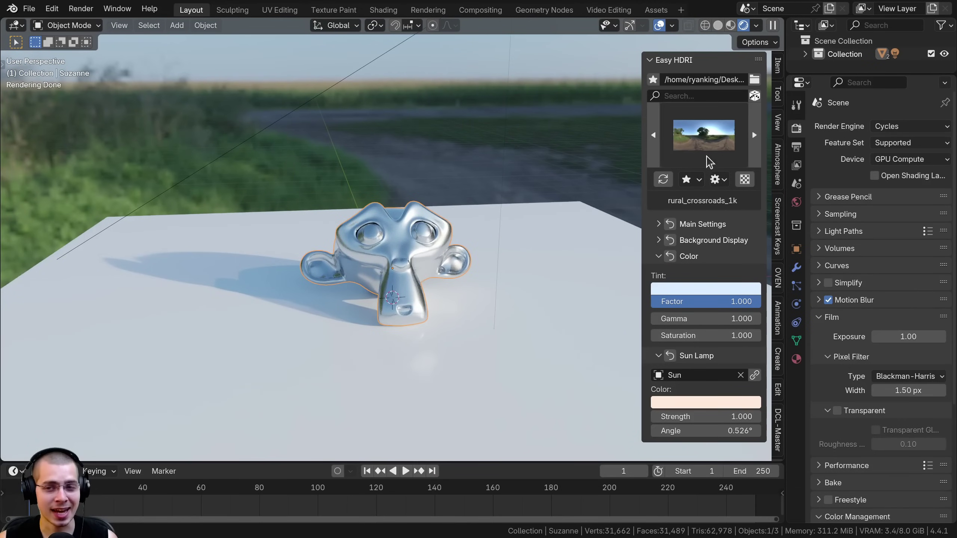
click(701, 147)
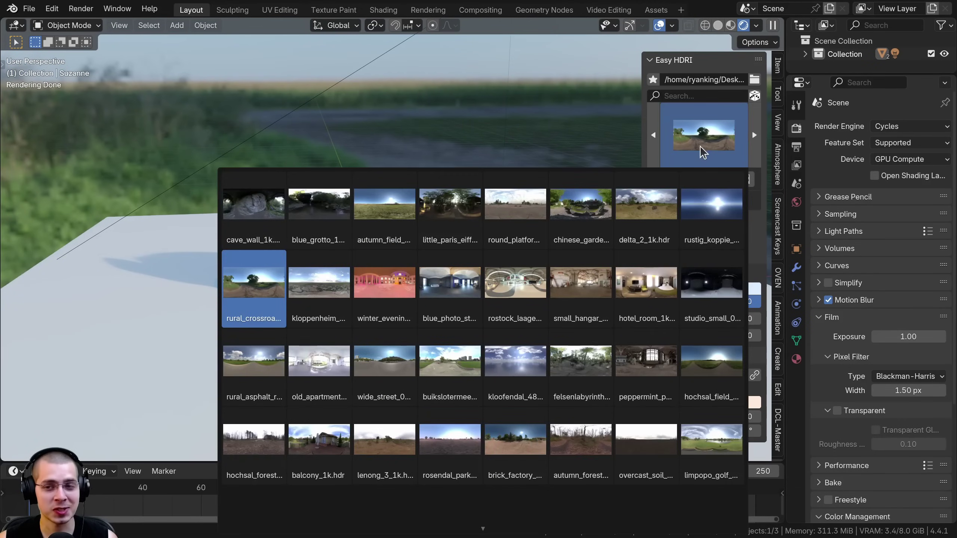
click(707, 214)
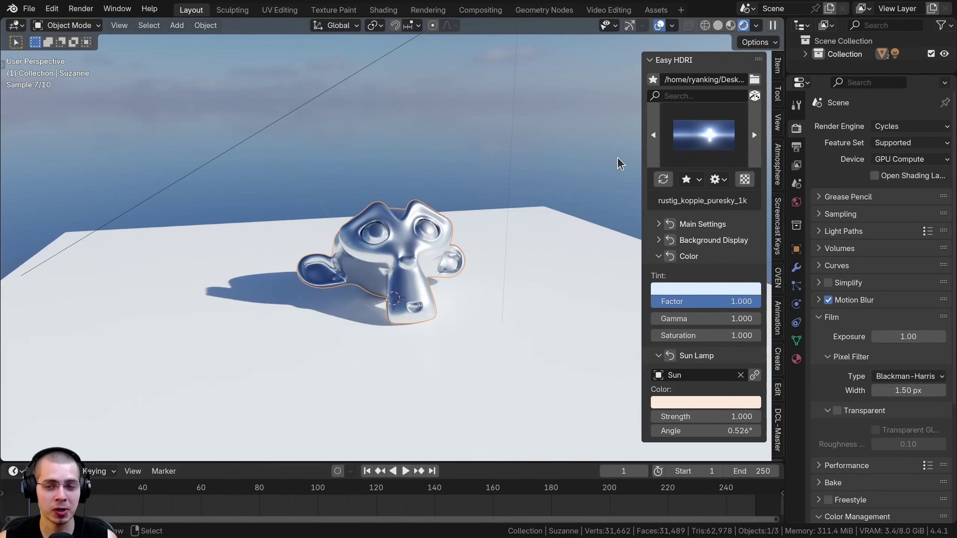
click(685, 126)
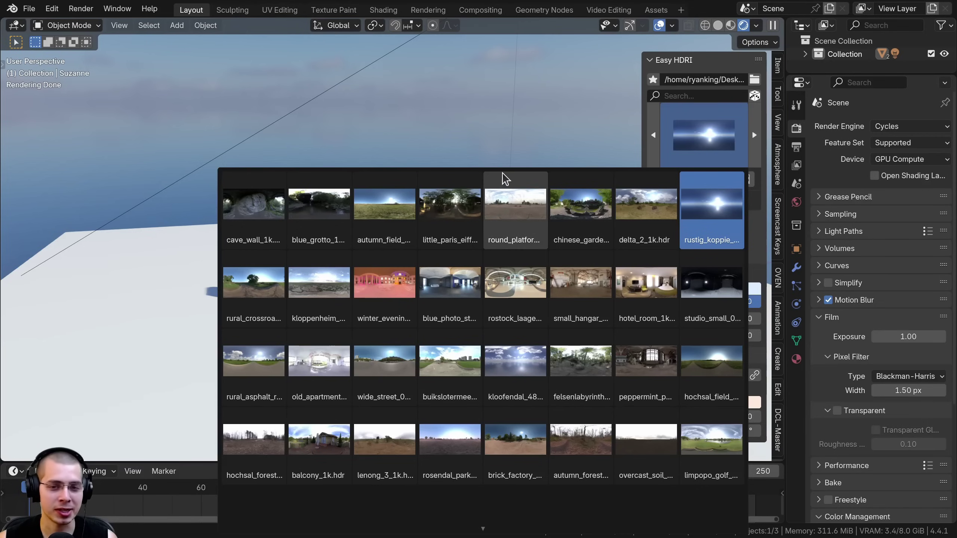
click(707, 223)
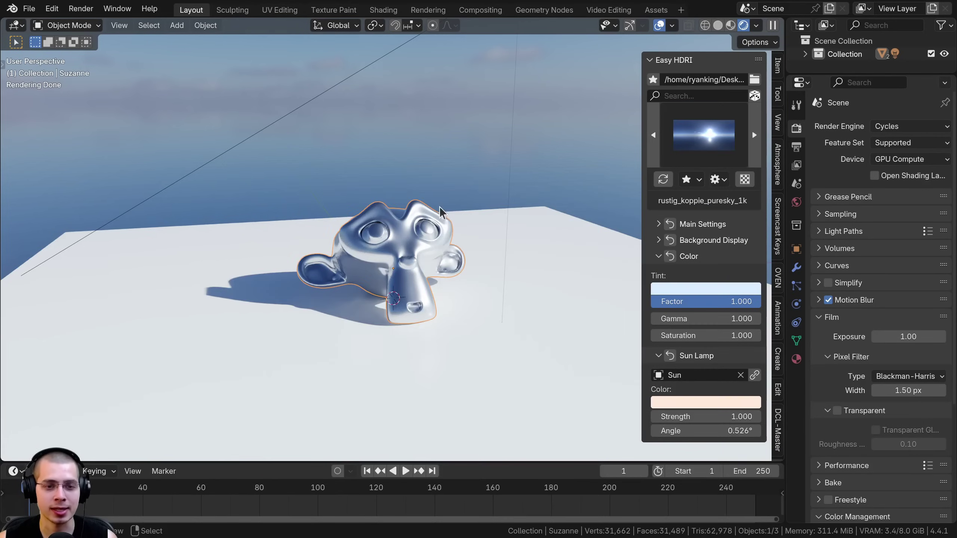
middle_drag(440, 207, 414, 195)
key(ctrl+alt+r)
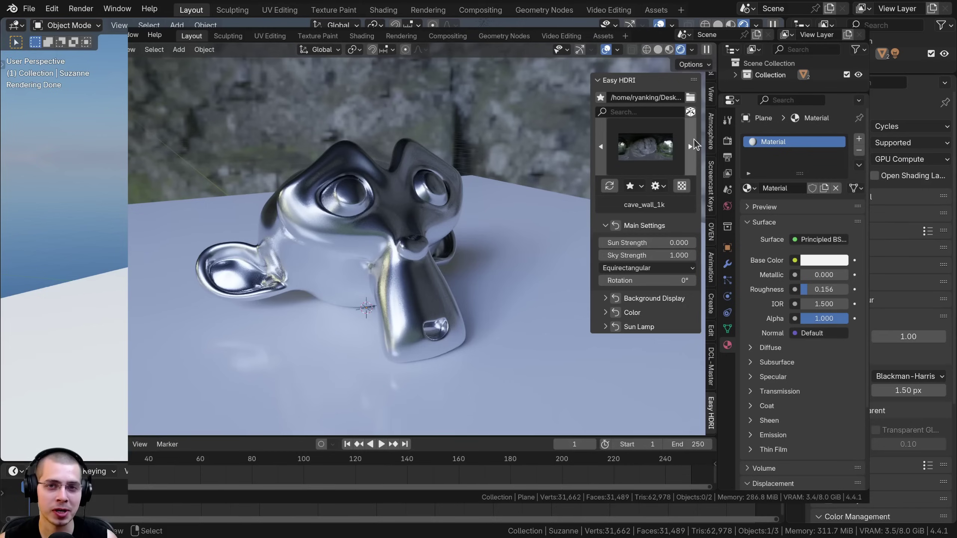
Cycle forward through the HDRIs starting from cave_wall_1k and open the HDRI gallery.
click(689, 145)
click(693, 153)
click(693, 153)
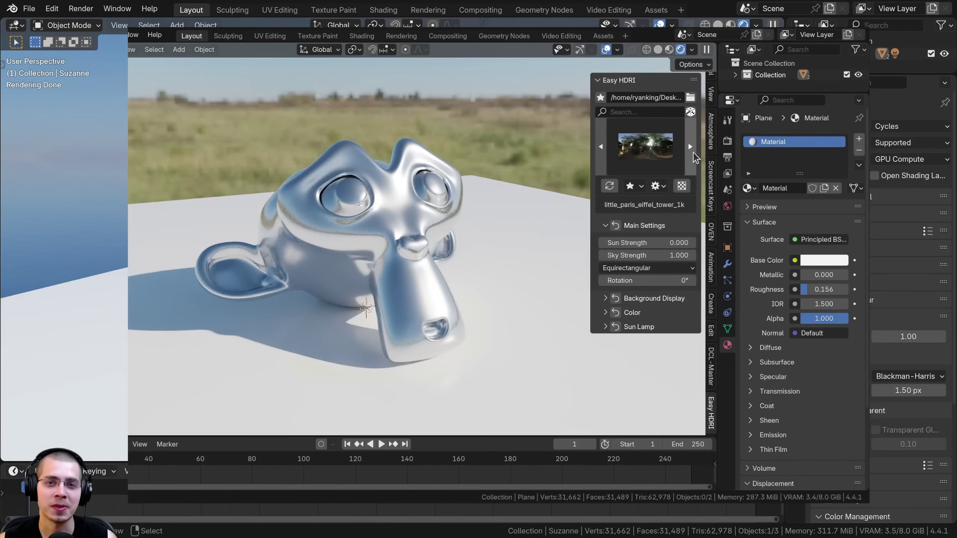
click(693, 152)
click(692, 150)
click(646, 146)
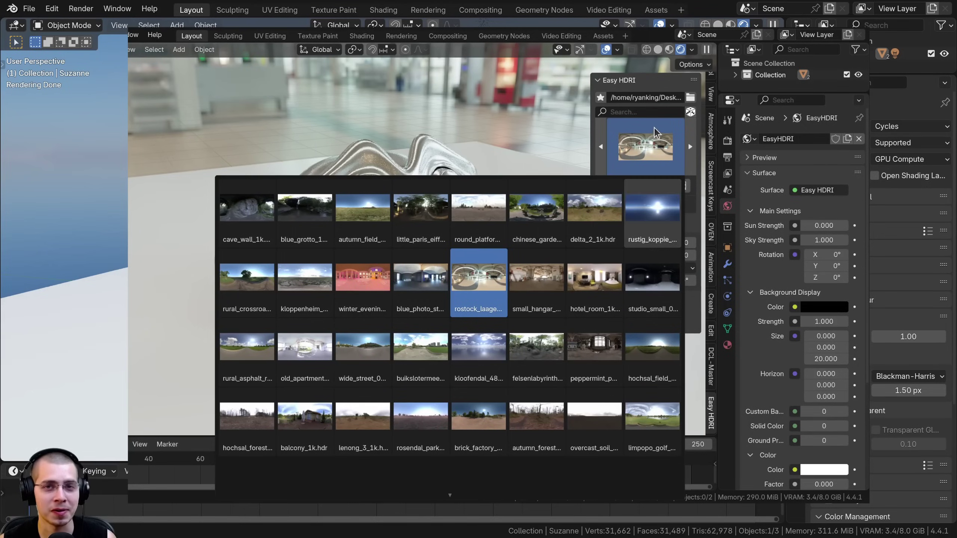